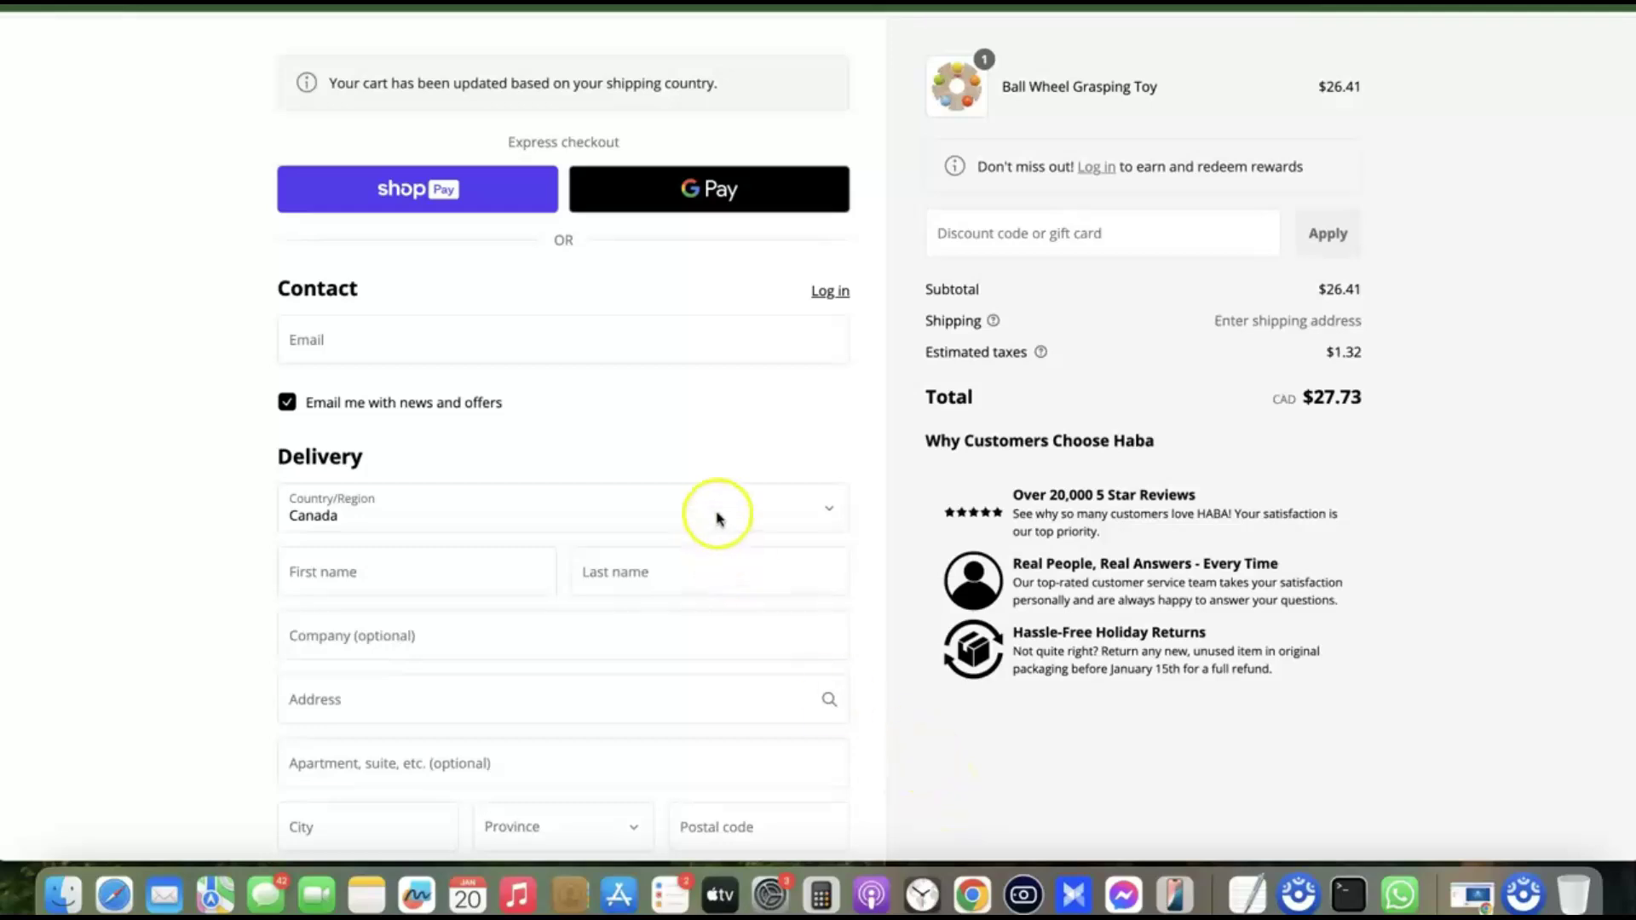
Step: Look through the store checkout page's contact, delivery, shipping method and payment sections
scroll(715, 517, "down", 3)
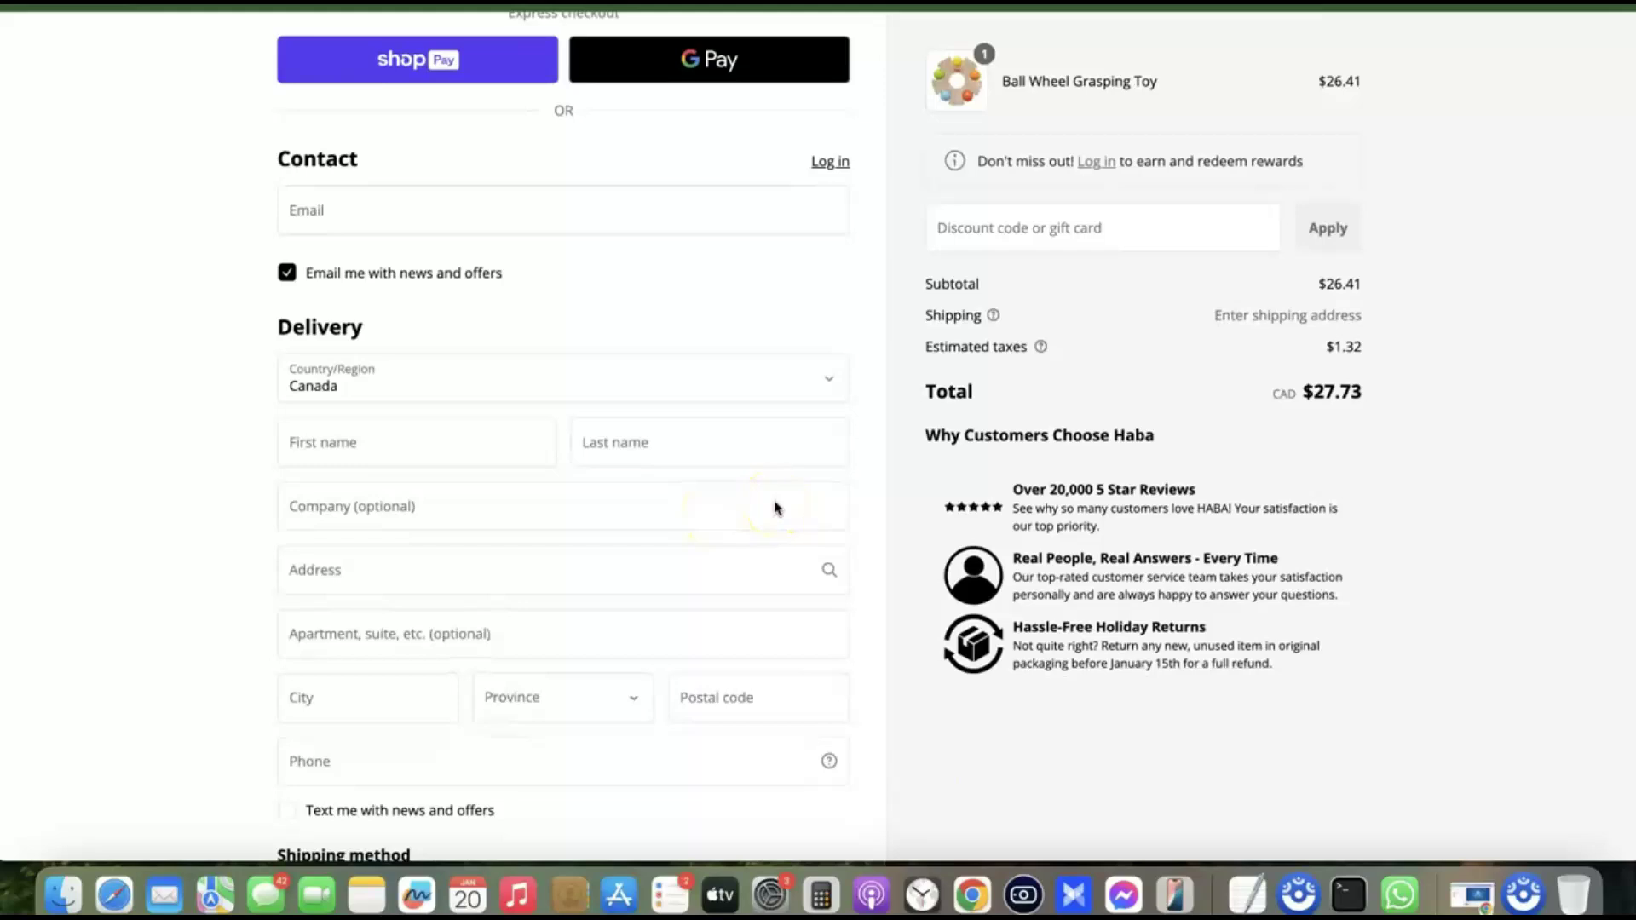
scroll(776, 503, "down", 4)
scroll(775, 498, "down", 5)
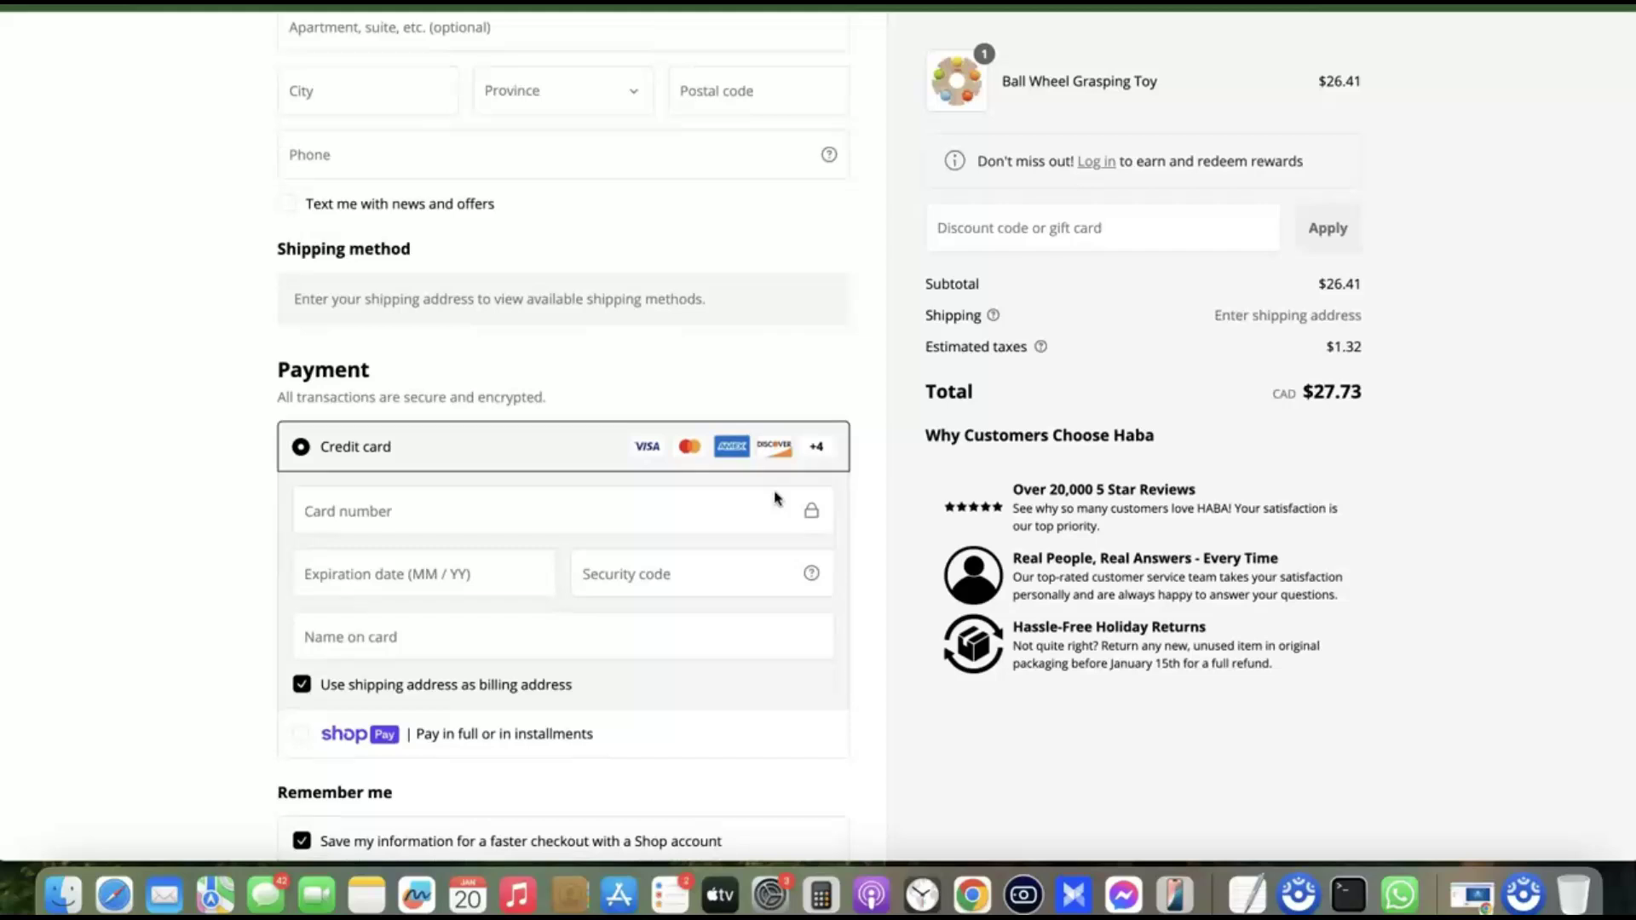
scroll(775, 498, "down", 1)
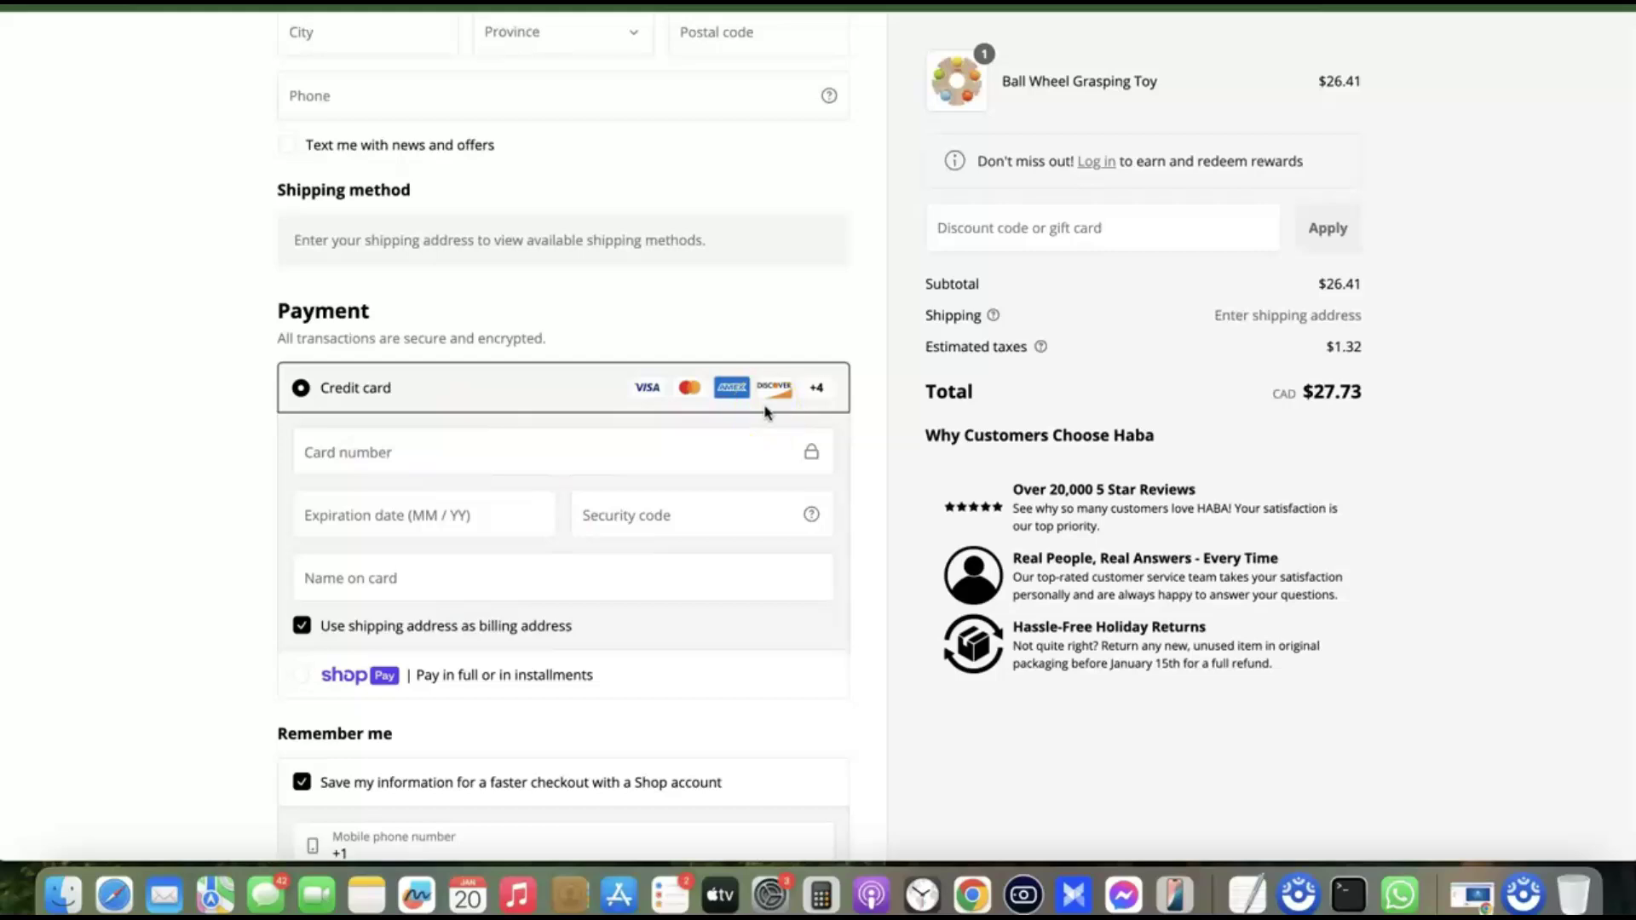
scroll(766, 412, "up", 10)
scroll(766, 409, "down", 4)
scroll(751, 404, "down", 1)
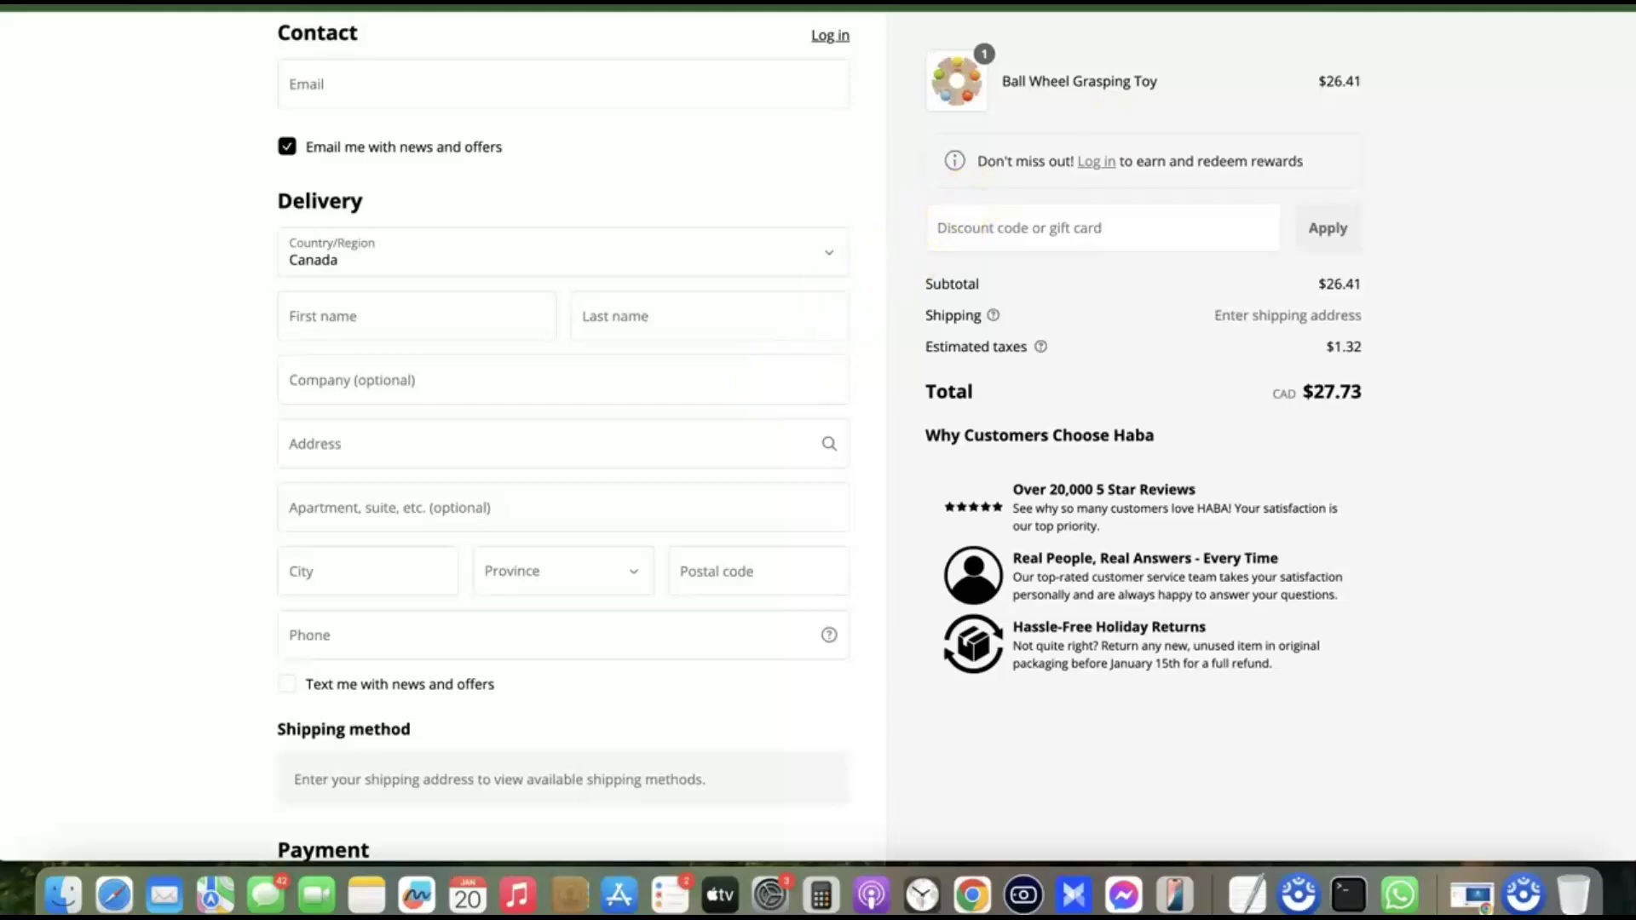
Step: Search Google for "shopify payment gateway" in a new tab and open Shopify's page on online payment gateways and provider integrations
key("super+t")
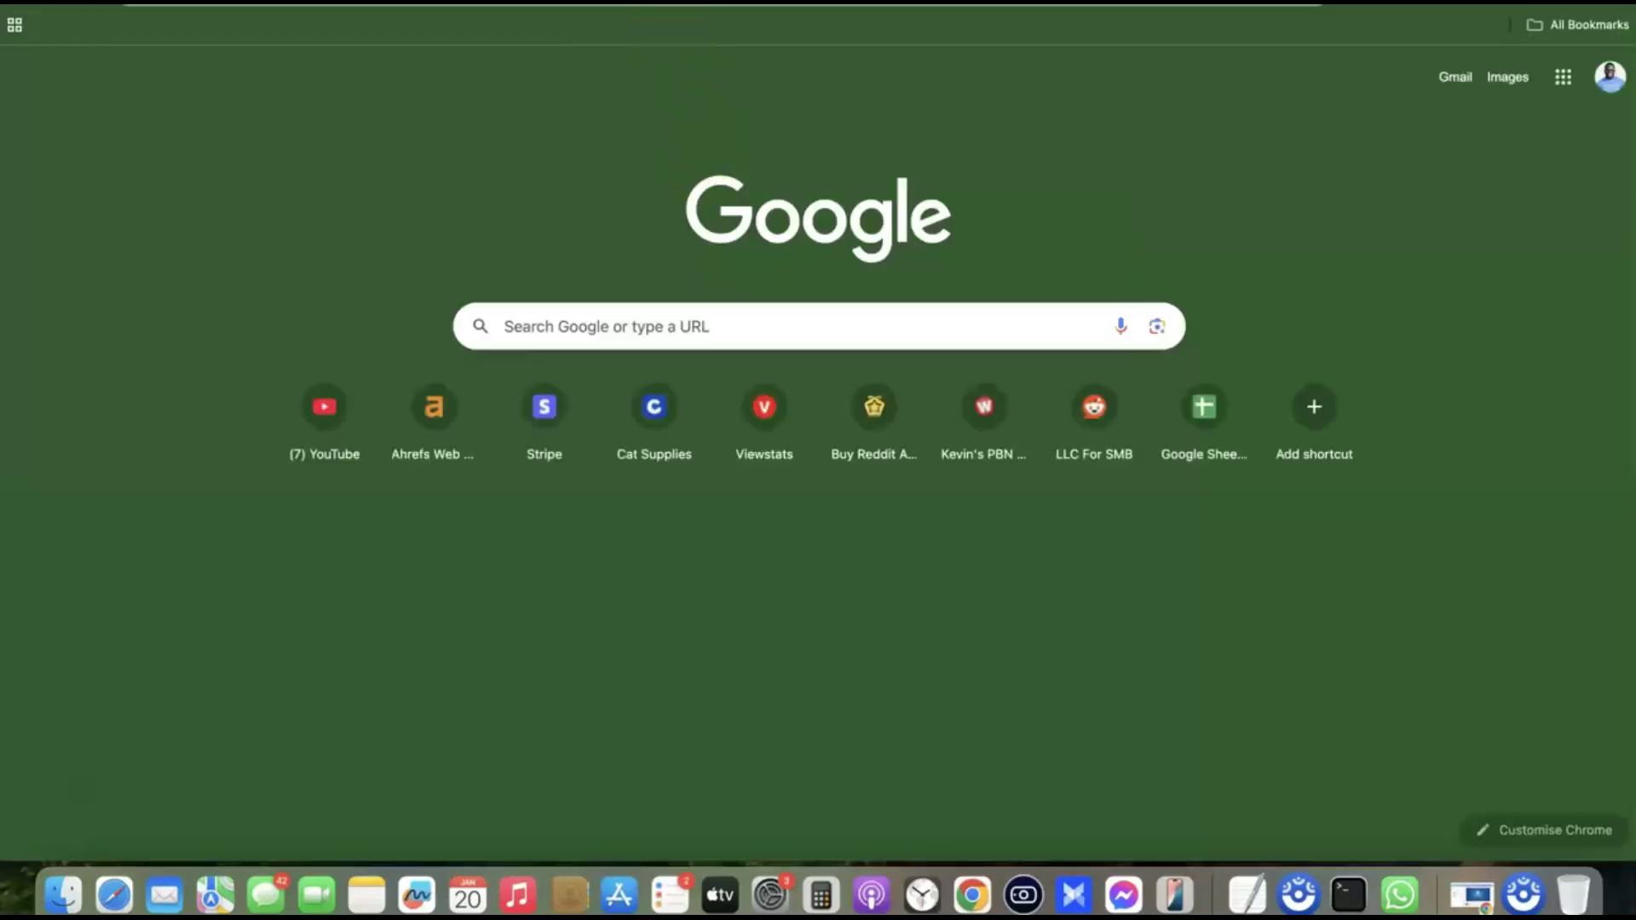
type("shopify payment gateway")
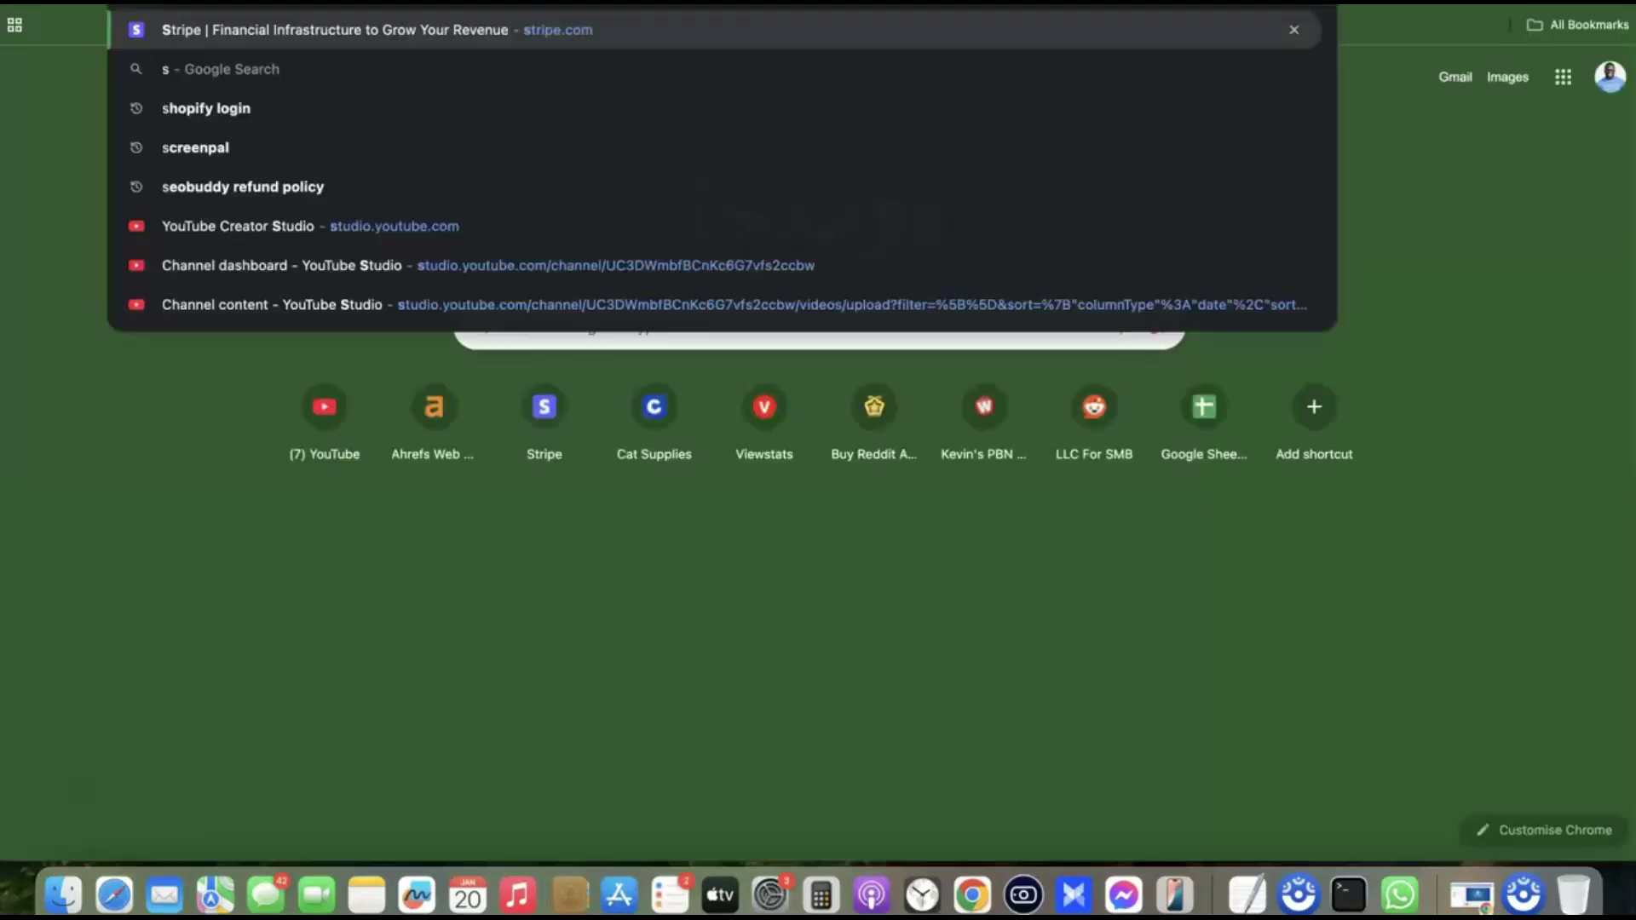
key("Return")
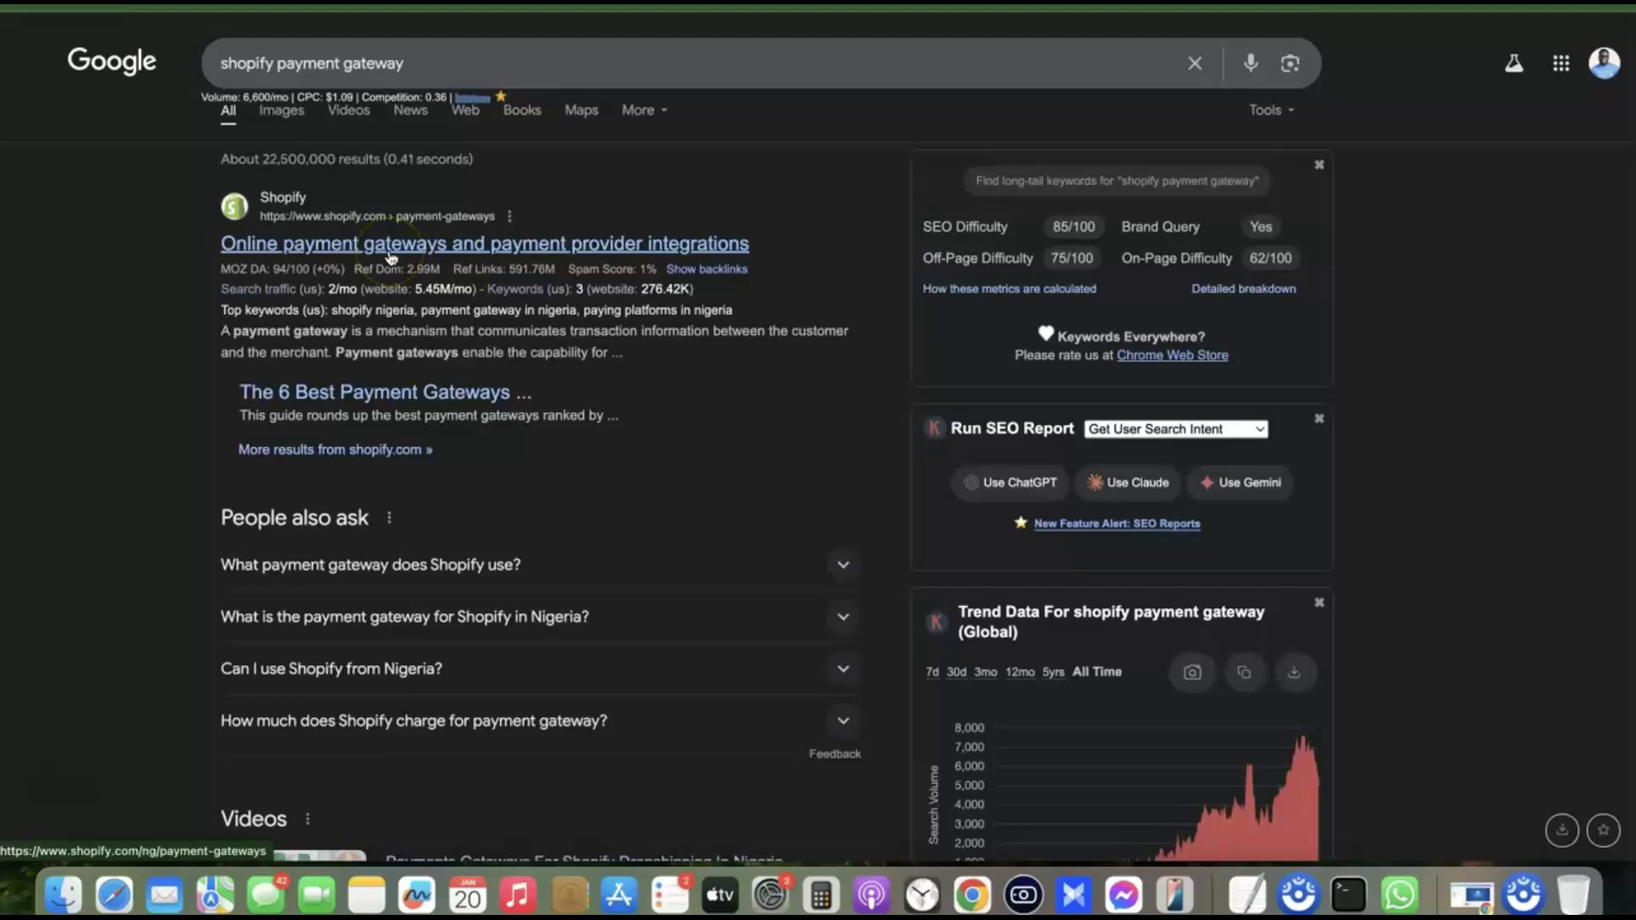
mouse_move(249, 266)
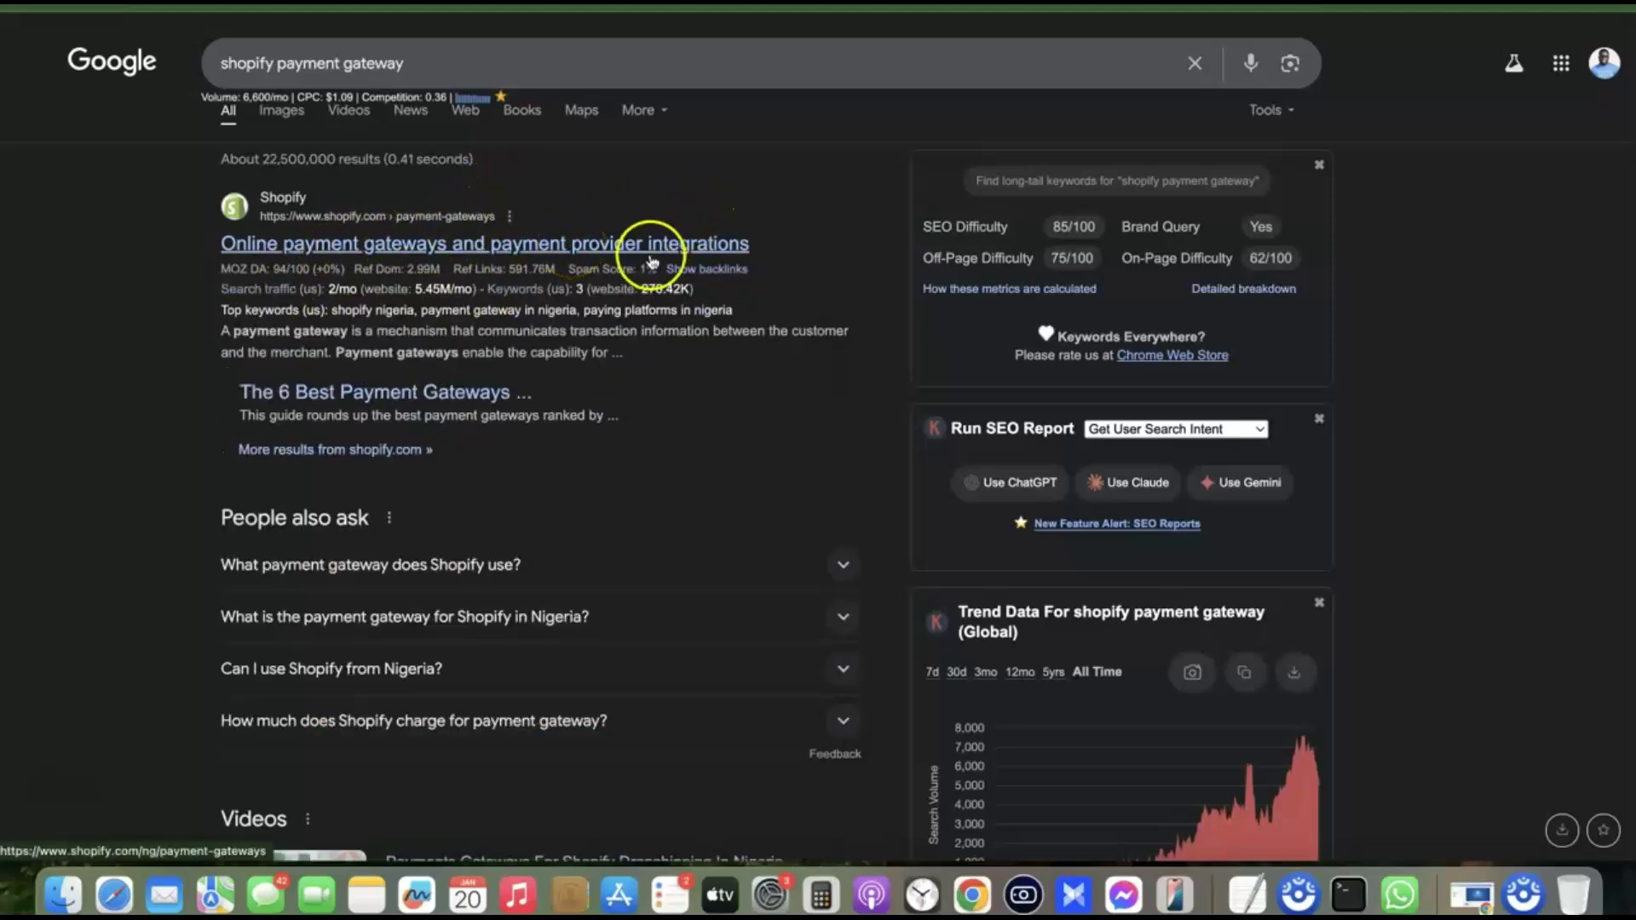
left_click(594, 248)
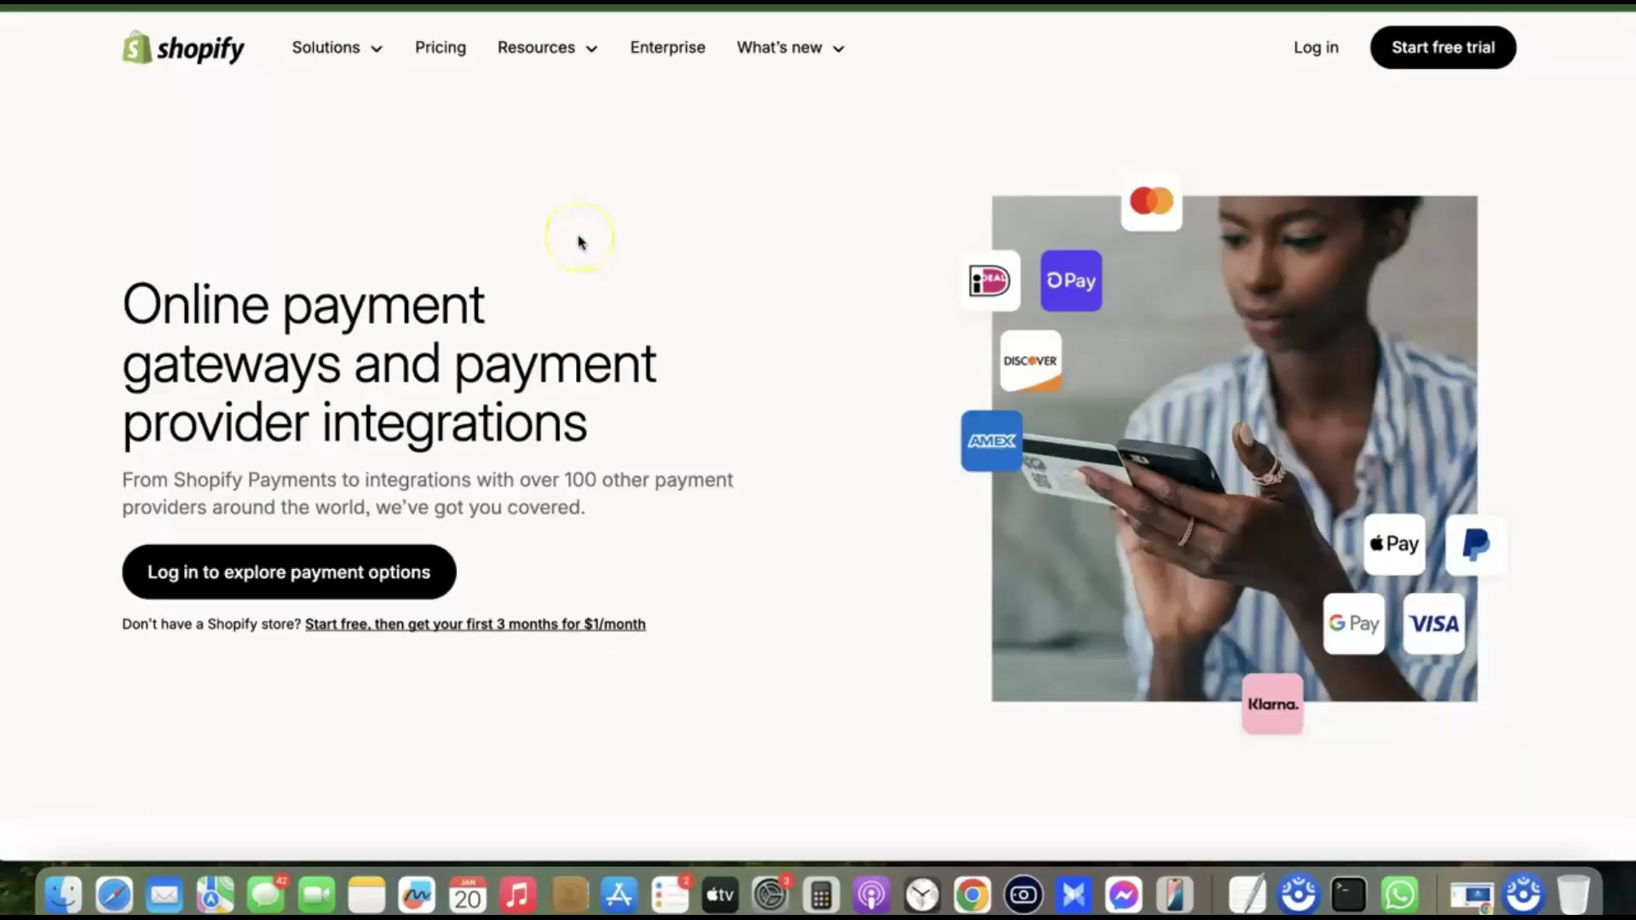
Step: Filter the payment providers by South Africa and highlight the Paystack (preferred provider) entry
scroll(578, 243, "down", 9)
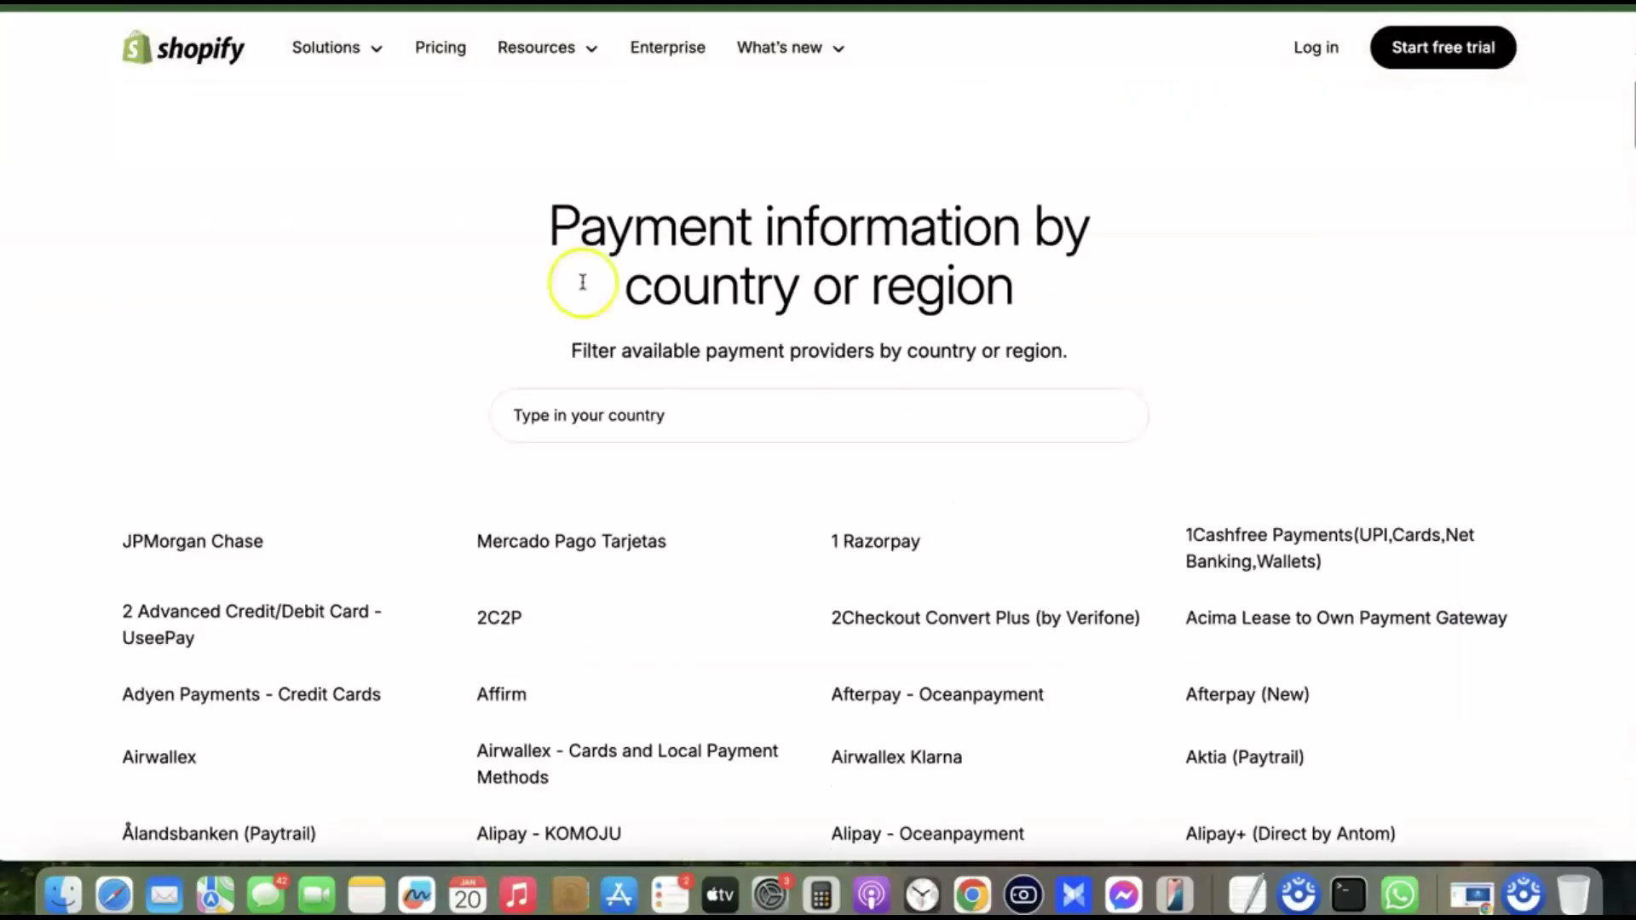
scroll(719, 426, "down", 2)
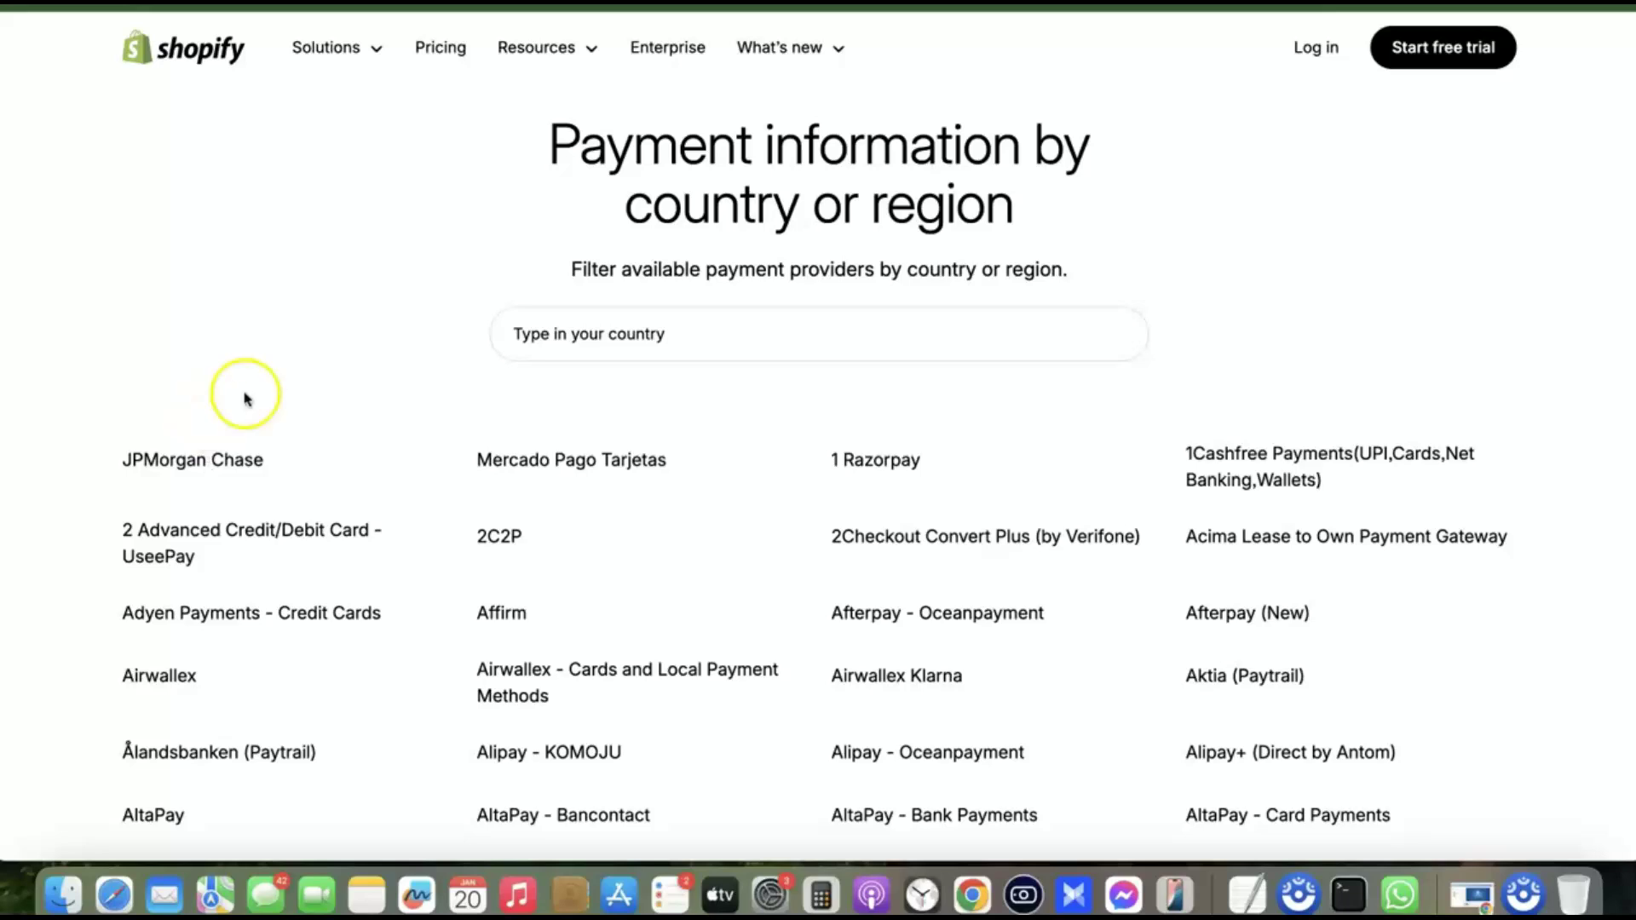
left_click(687, 344)
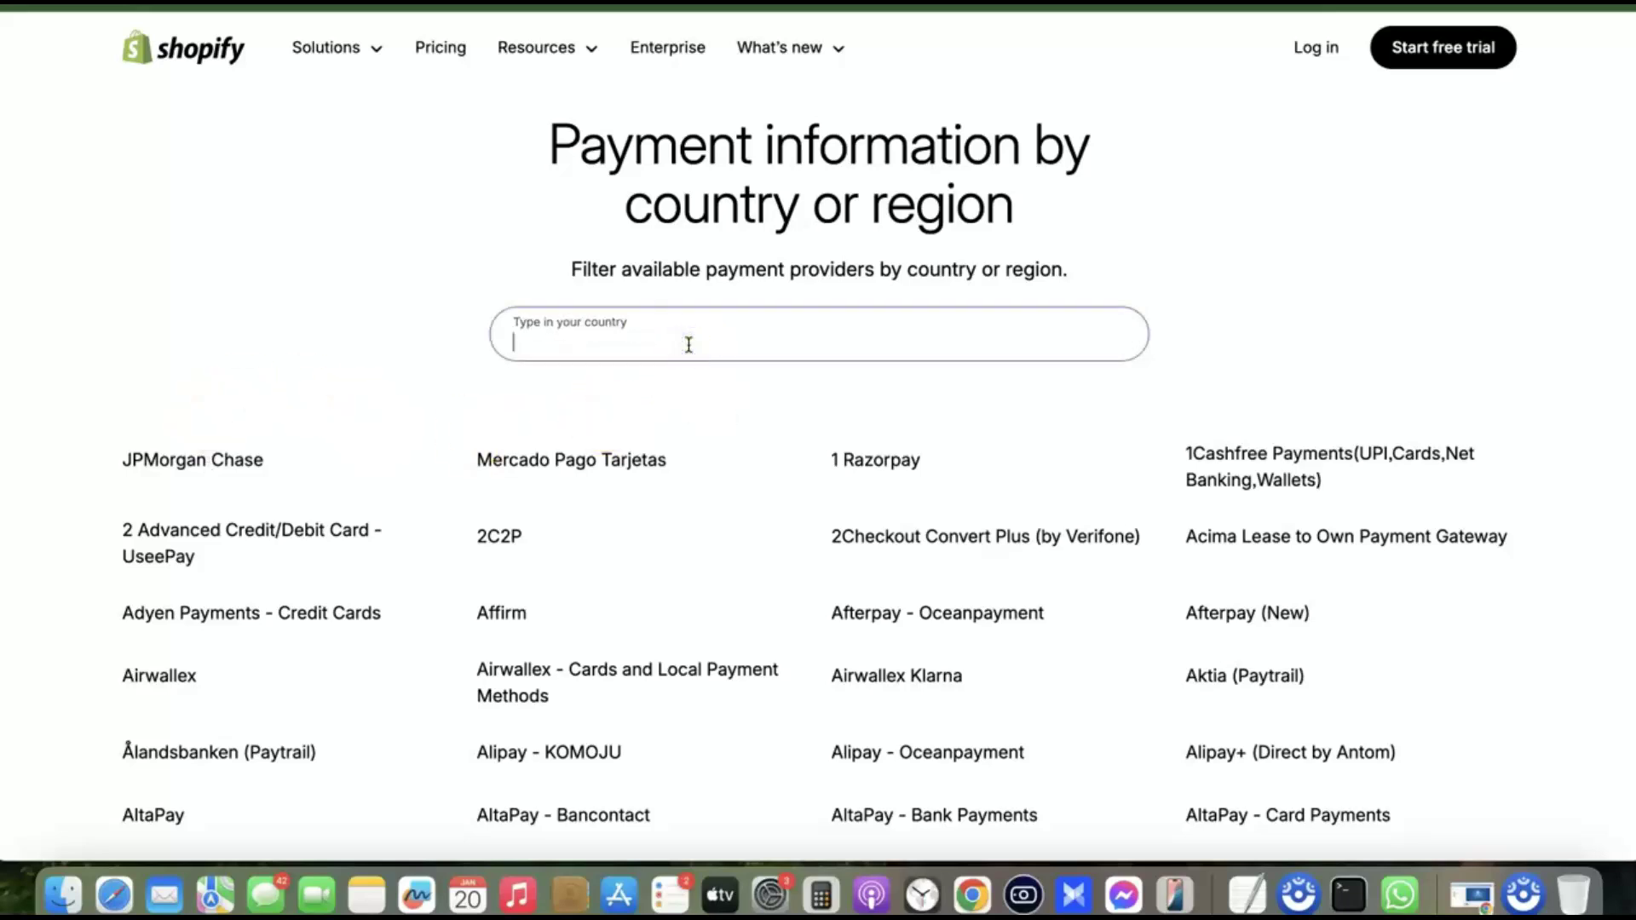
type("South Africa")
left_click(626, 426)
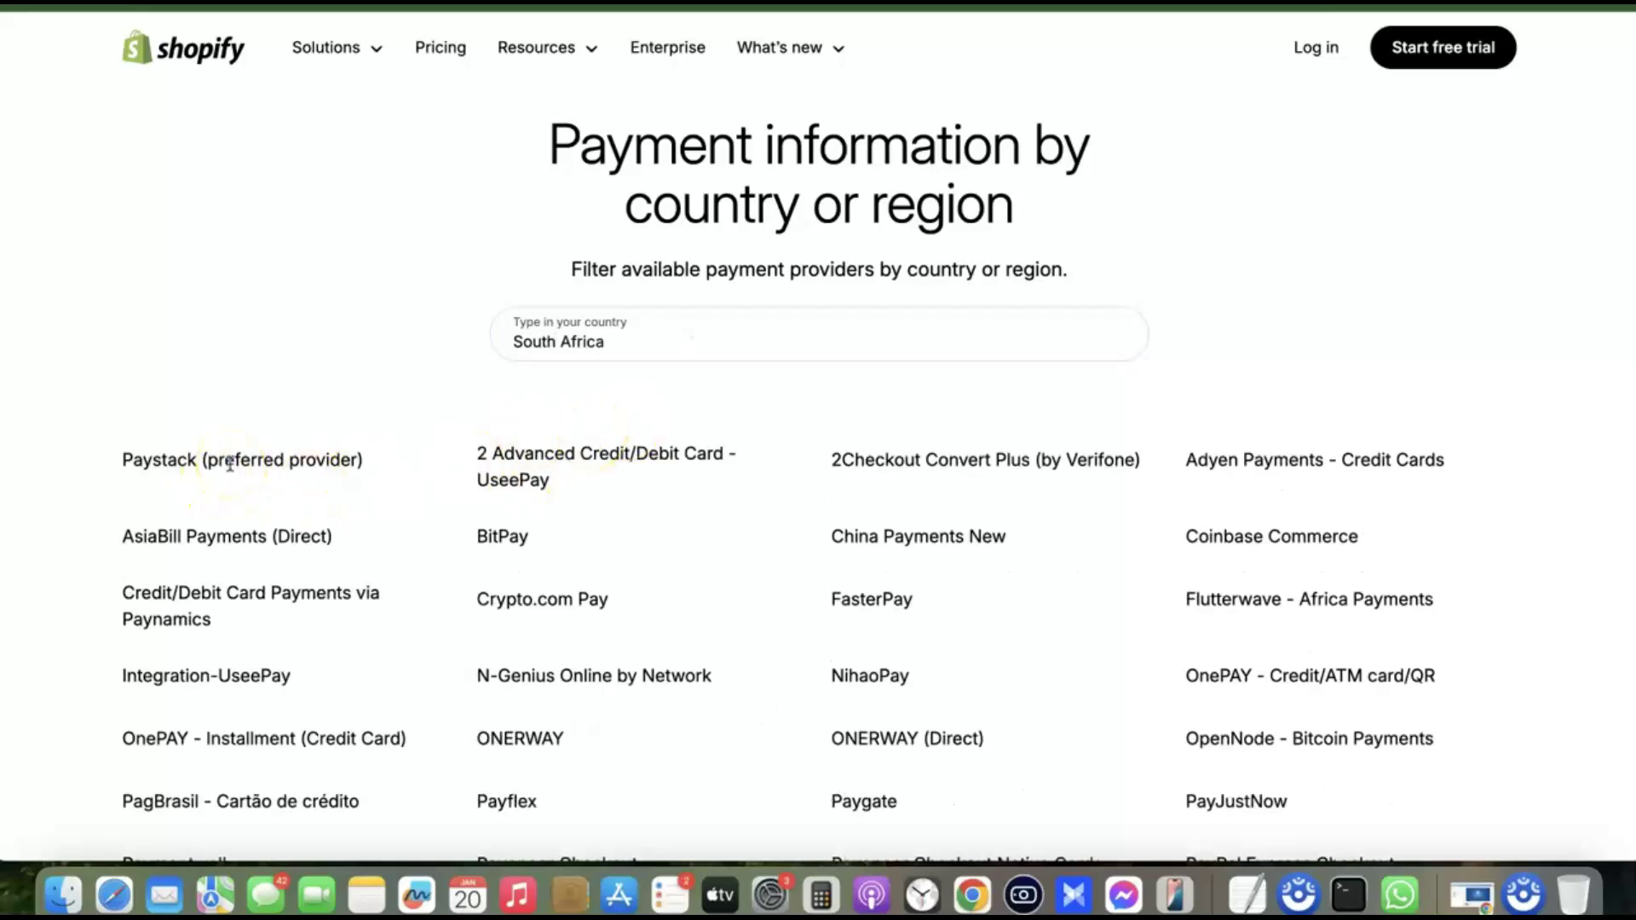
scroll(187, 429, "up", 3)
scroll(181, 427, "left", 2)
left_click_drag(176, 424, 457, 424)
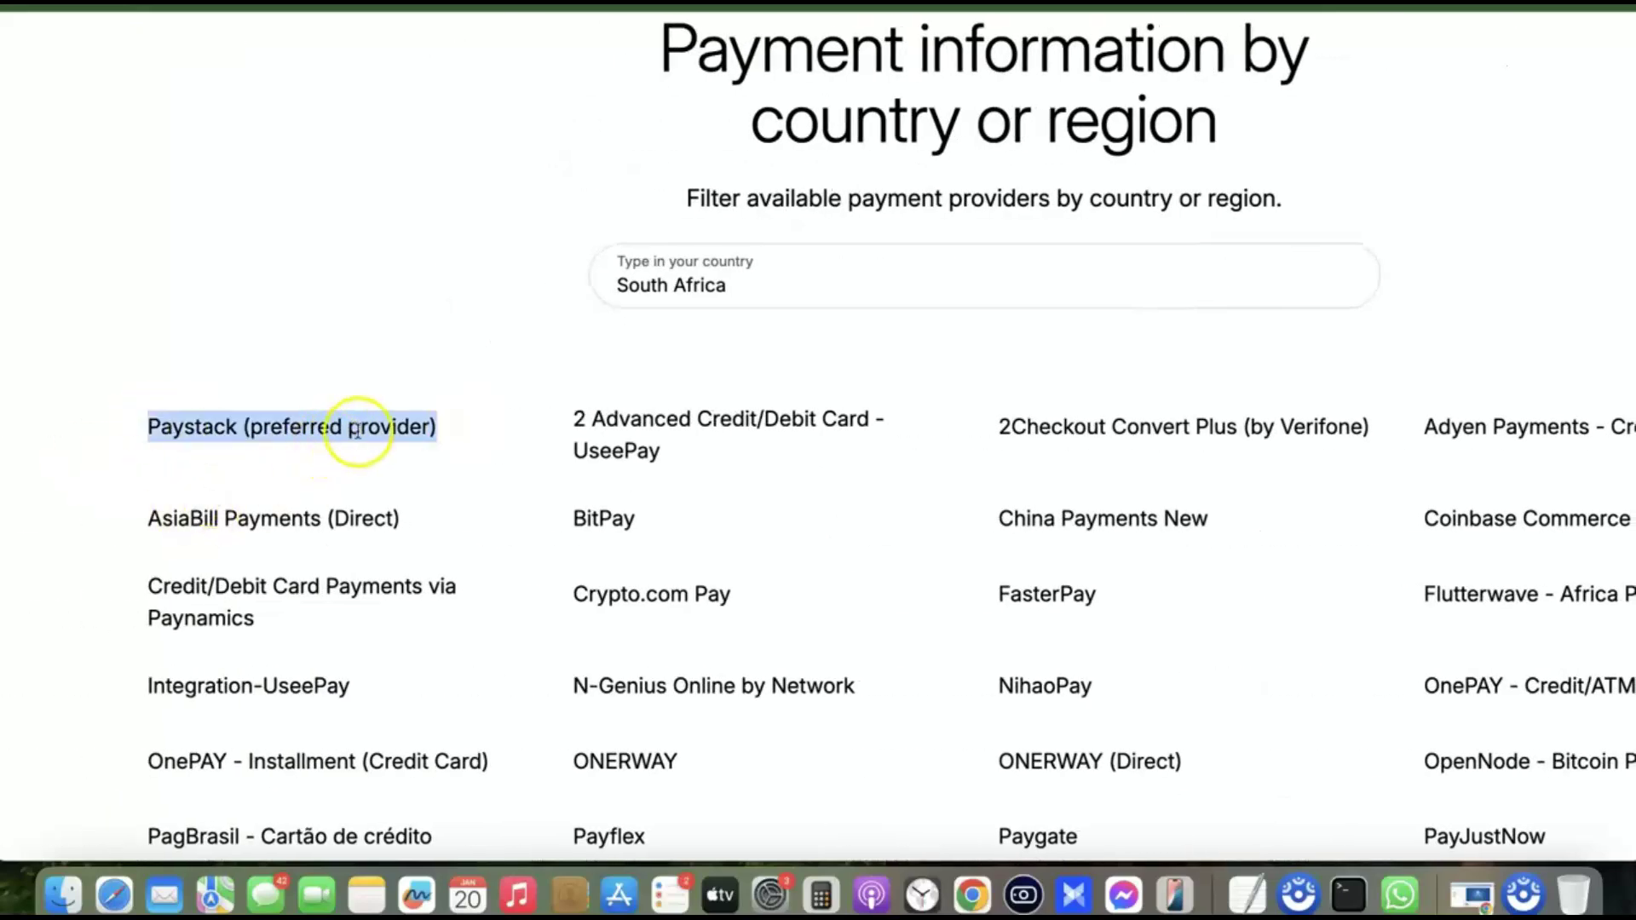
Step: Change the country filter to Ghana and highlight the Paystack preferred provider entry
scroll(354, 443, "down", 3)
triple_click(566, 311)
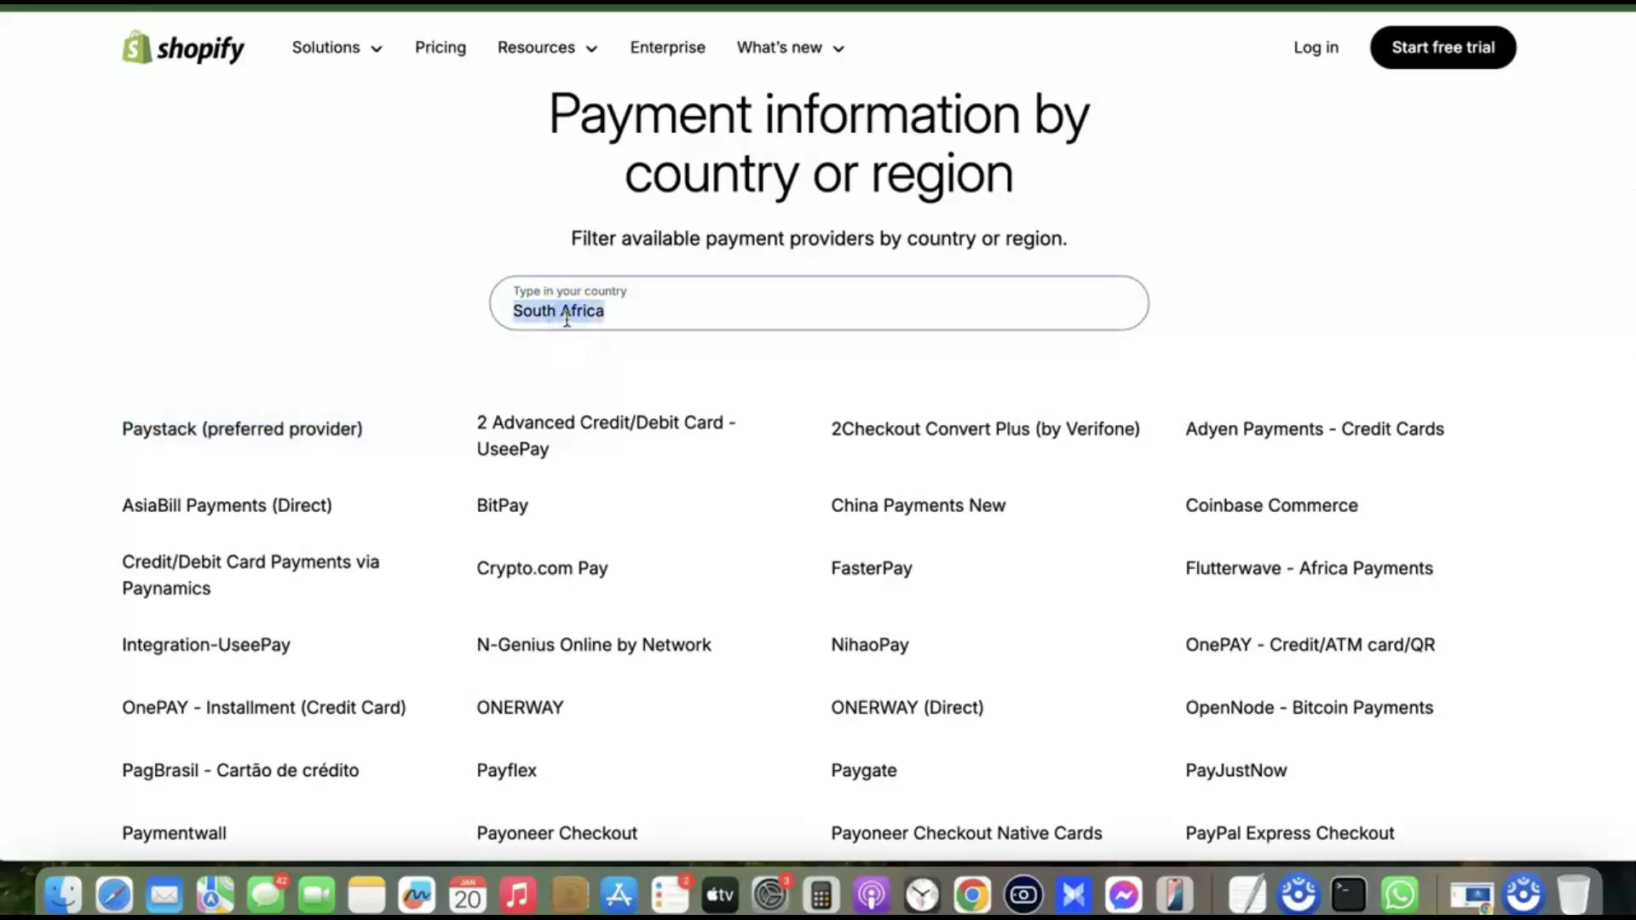
type("Gh")
left_click(547, 445)
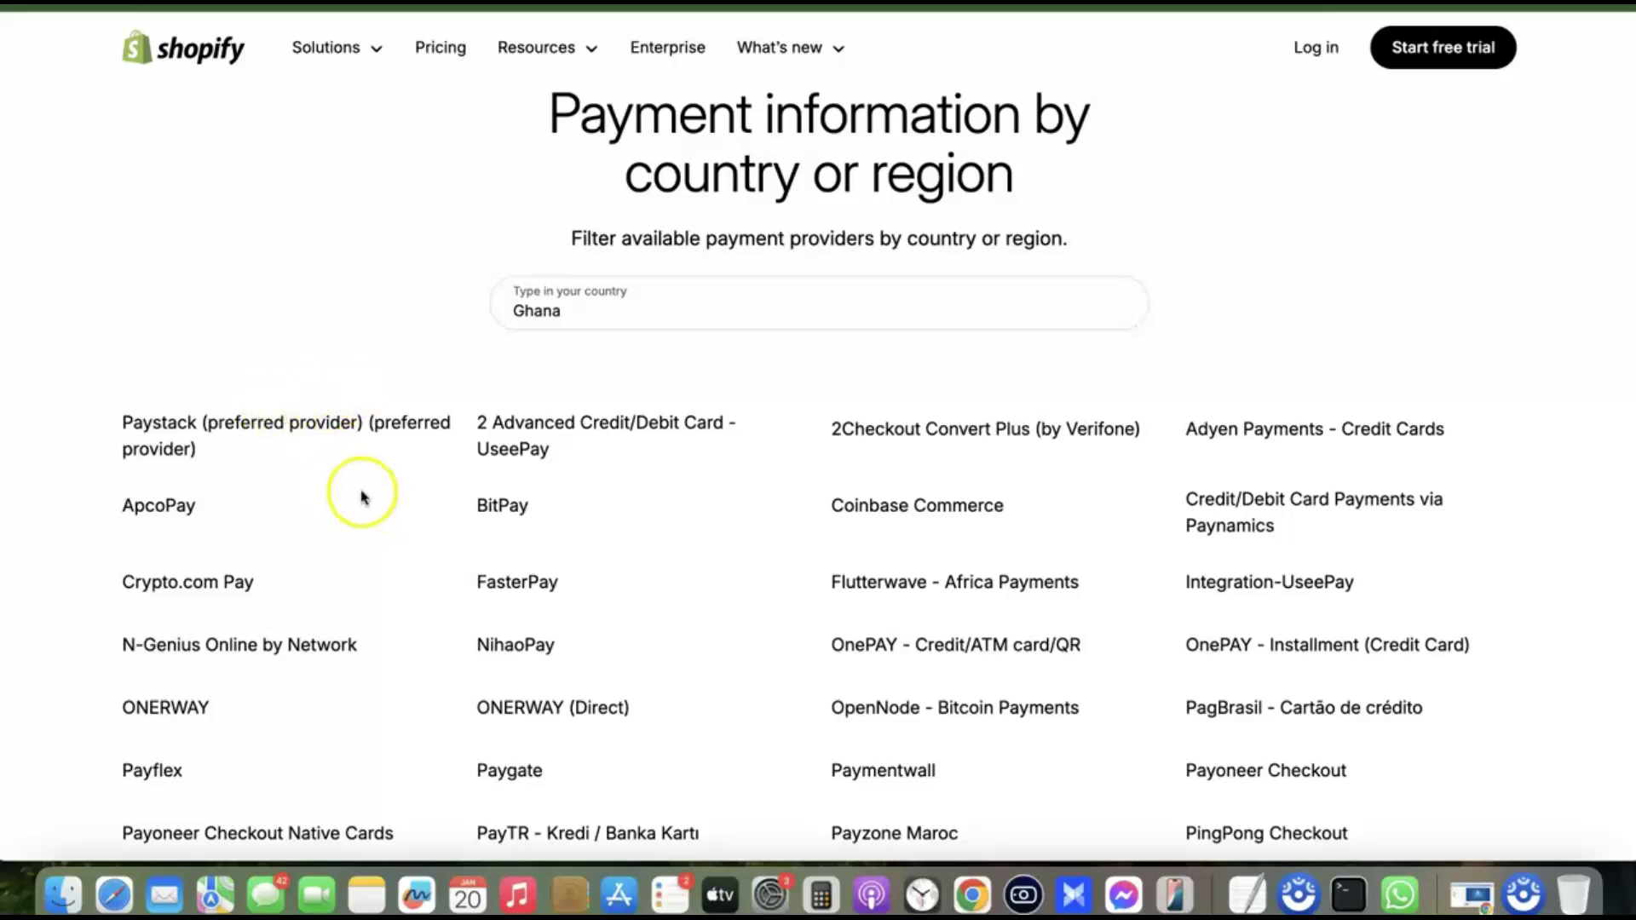
scroll(199, 428, "up", 5)
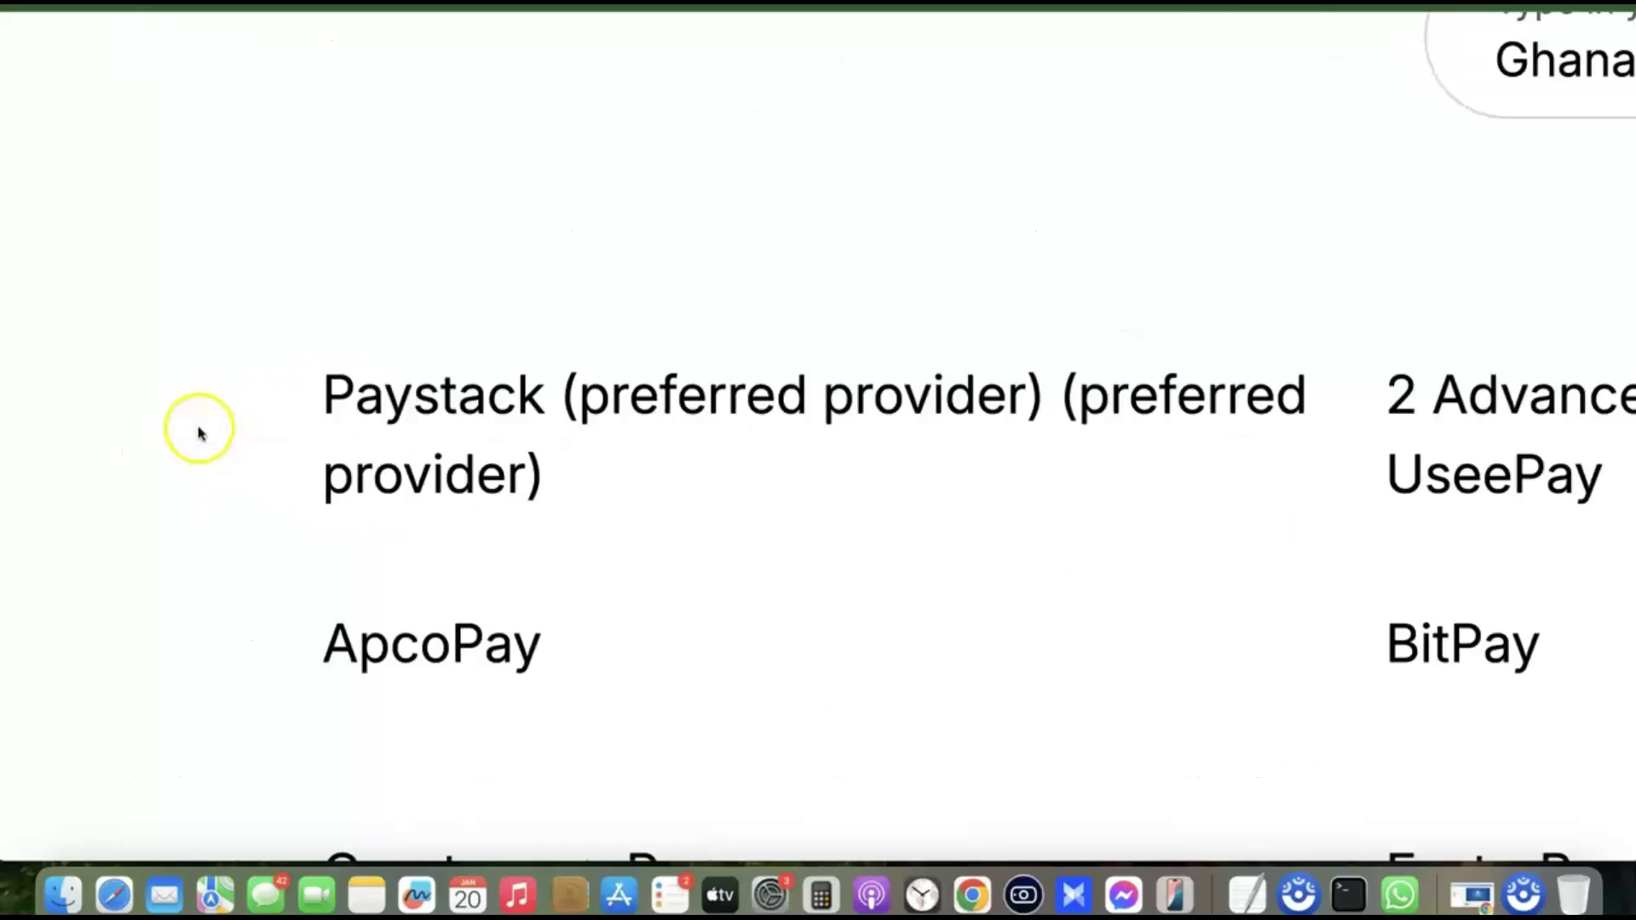
left_click_drag(300, 389, 572, 467)
Step: Change the country filter to Philippines and look over the available payment providers
scroll(572, 467, "down", 5)
double_click(621, 316)
left_click(620, 316)
double_click(620, 316)
type("phil")
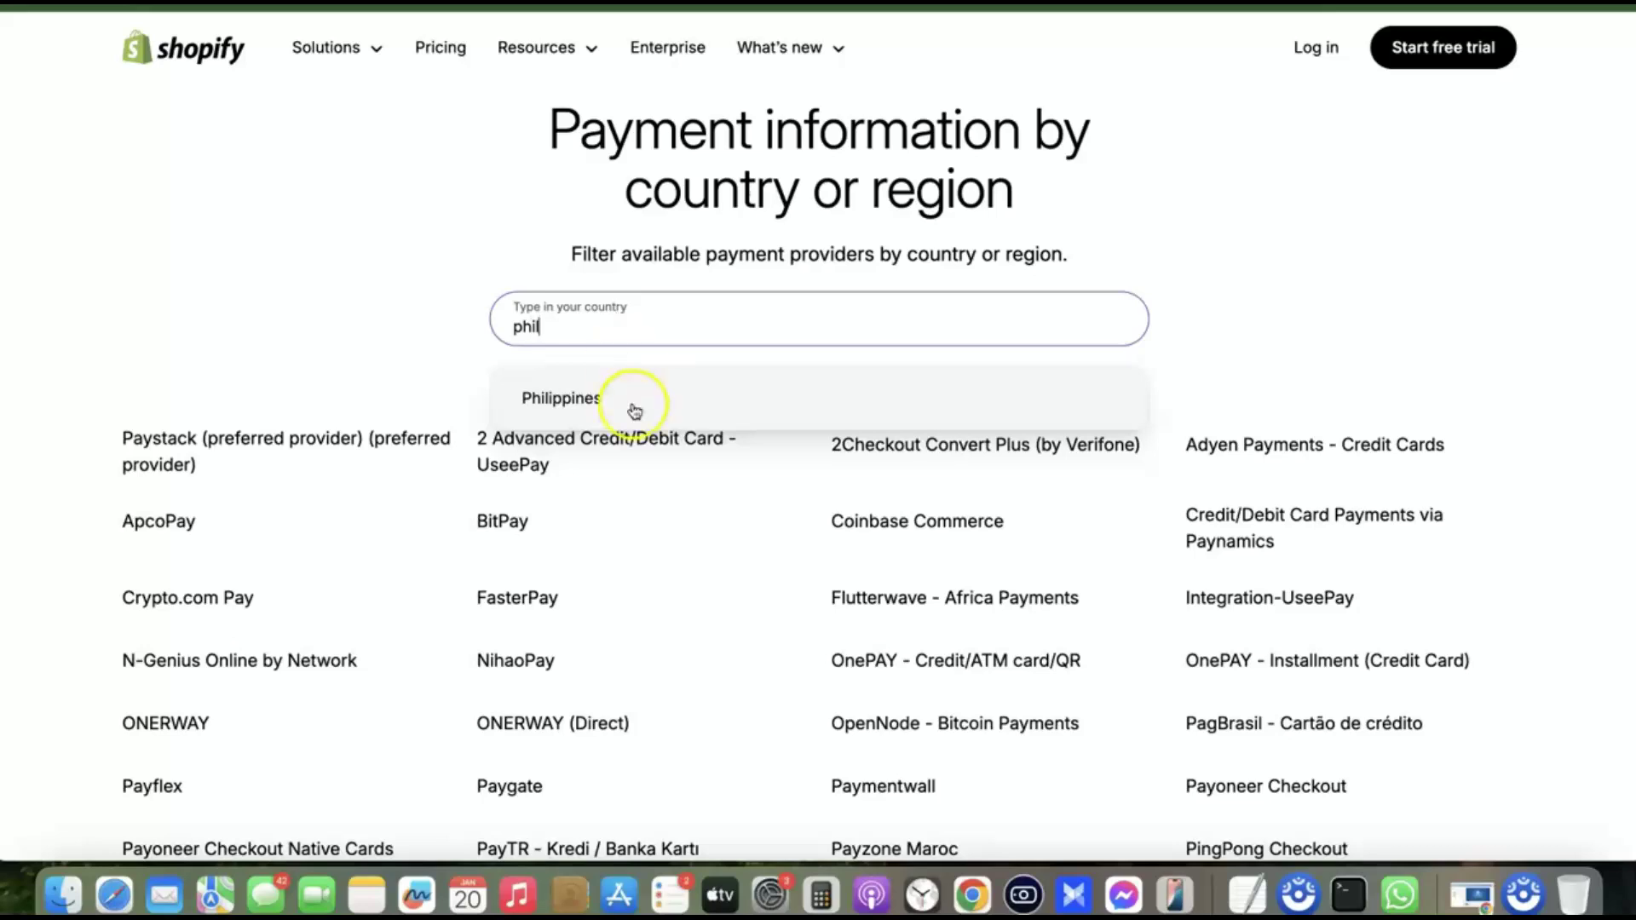
left_click(587, 410)
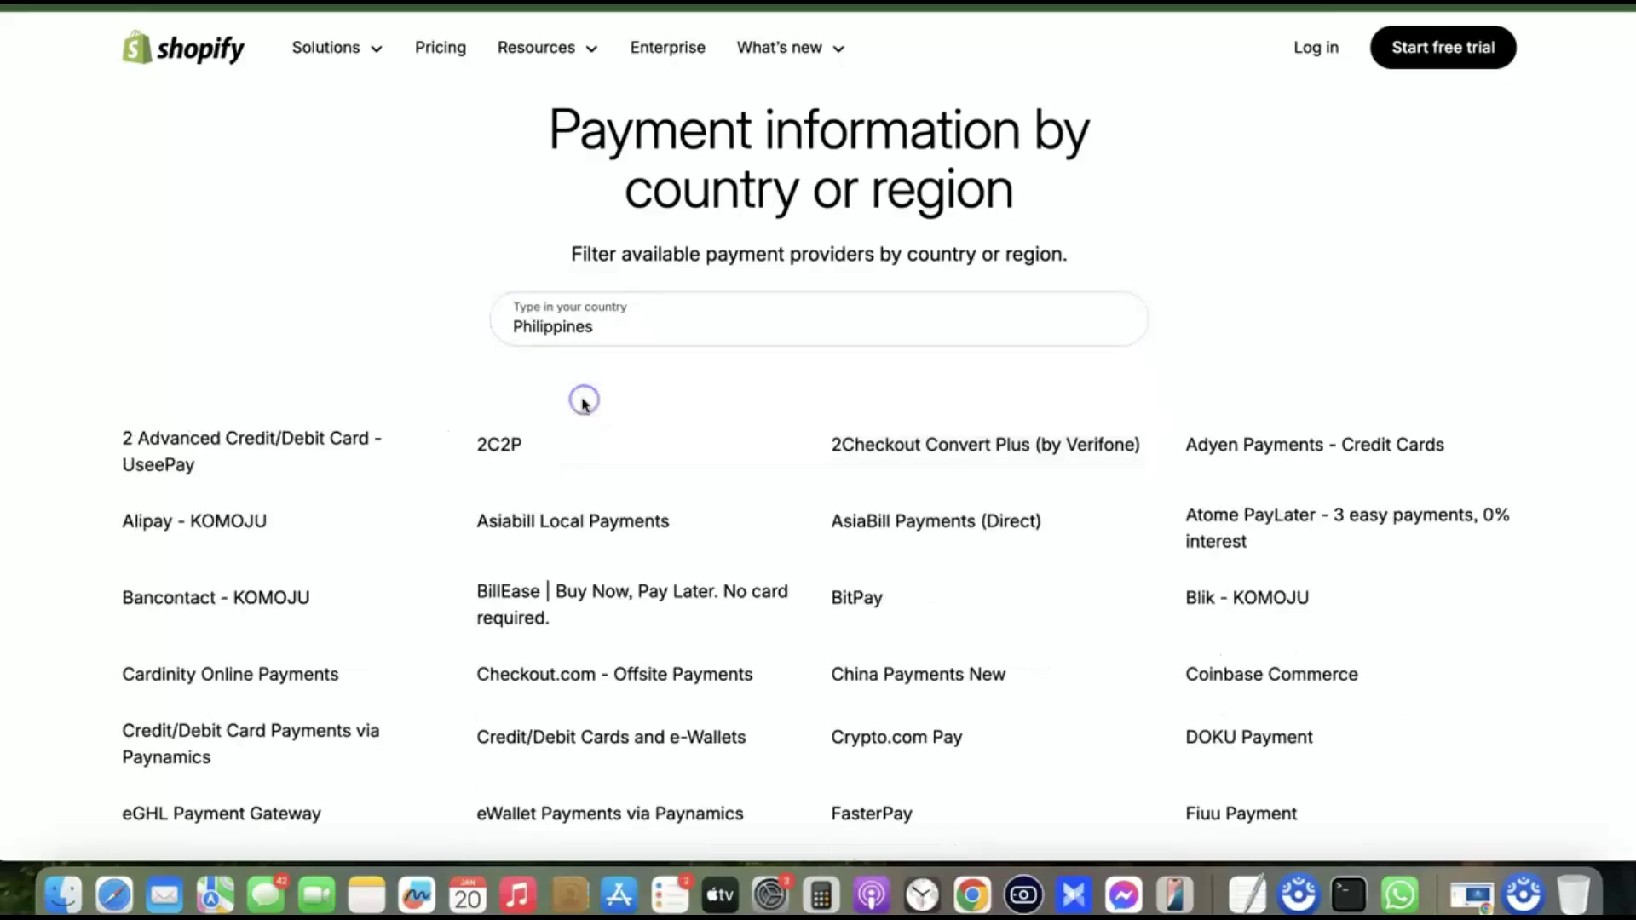
scroll(470, 382, "down", 1)
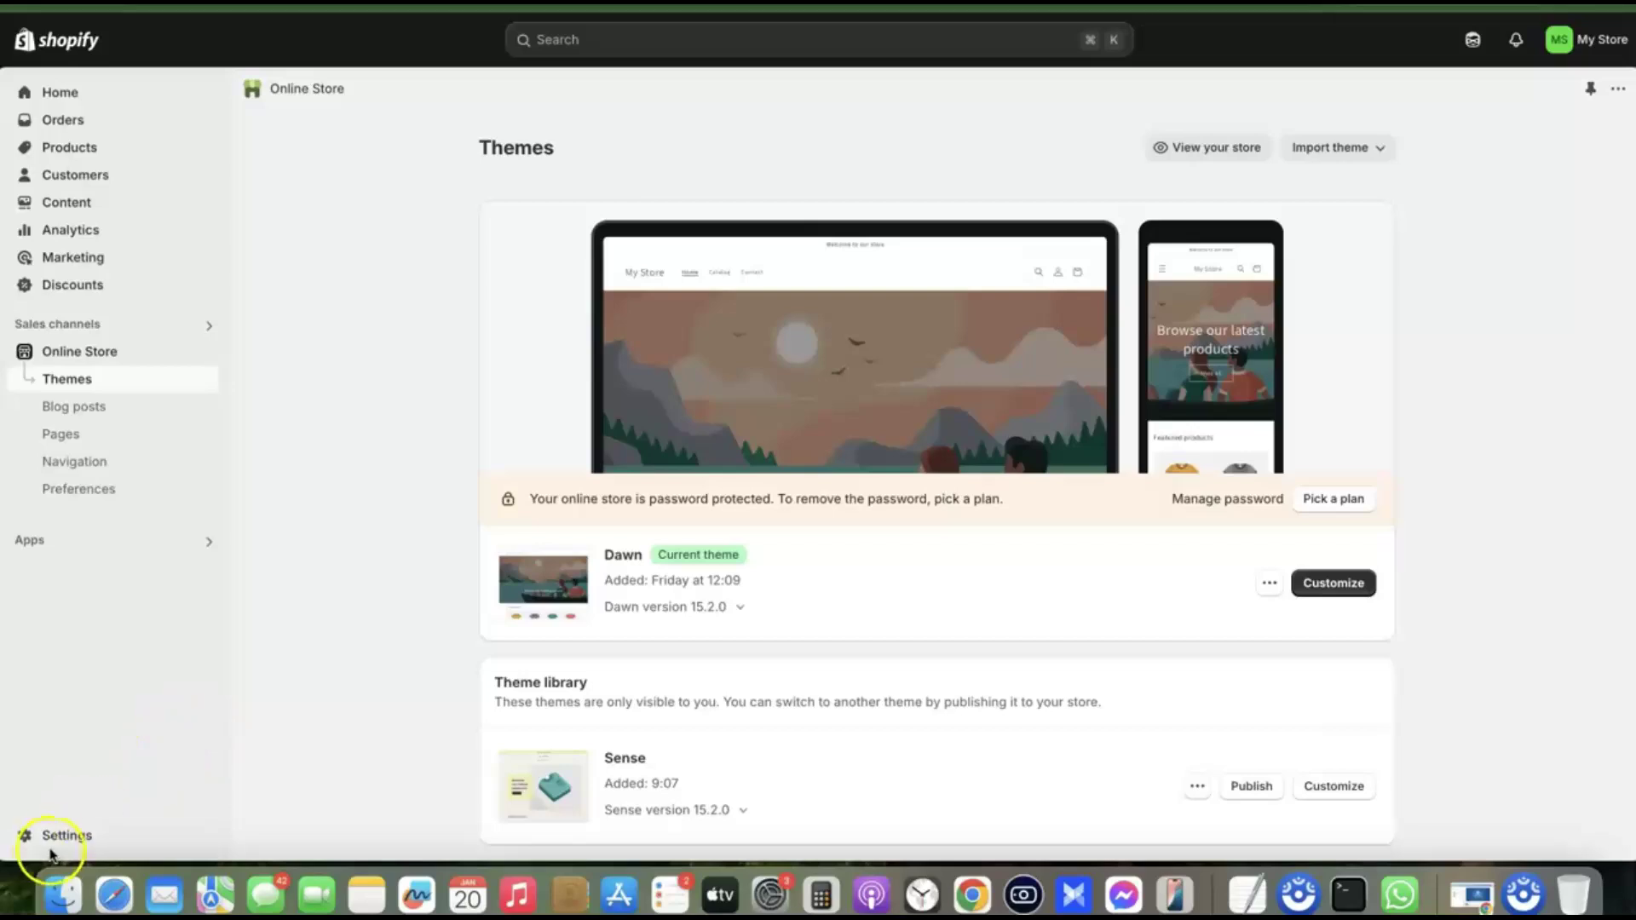
Step: Open the Payments settings in the Shopify store admin and bring up the list of third-party payment providers
left_click(54, 837)
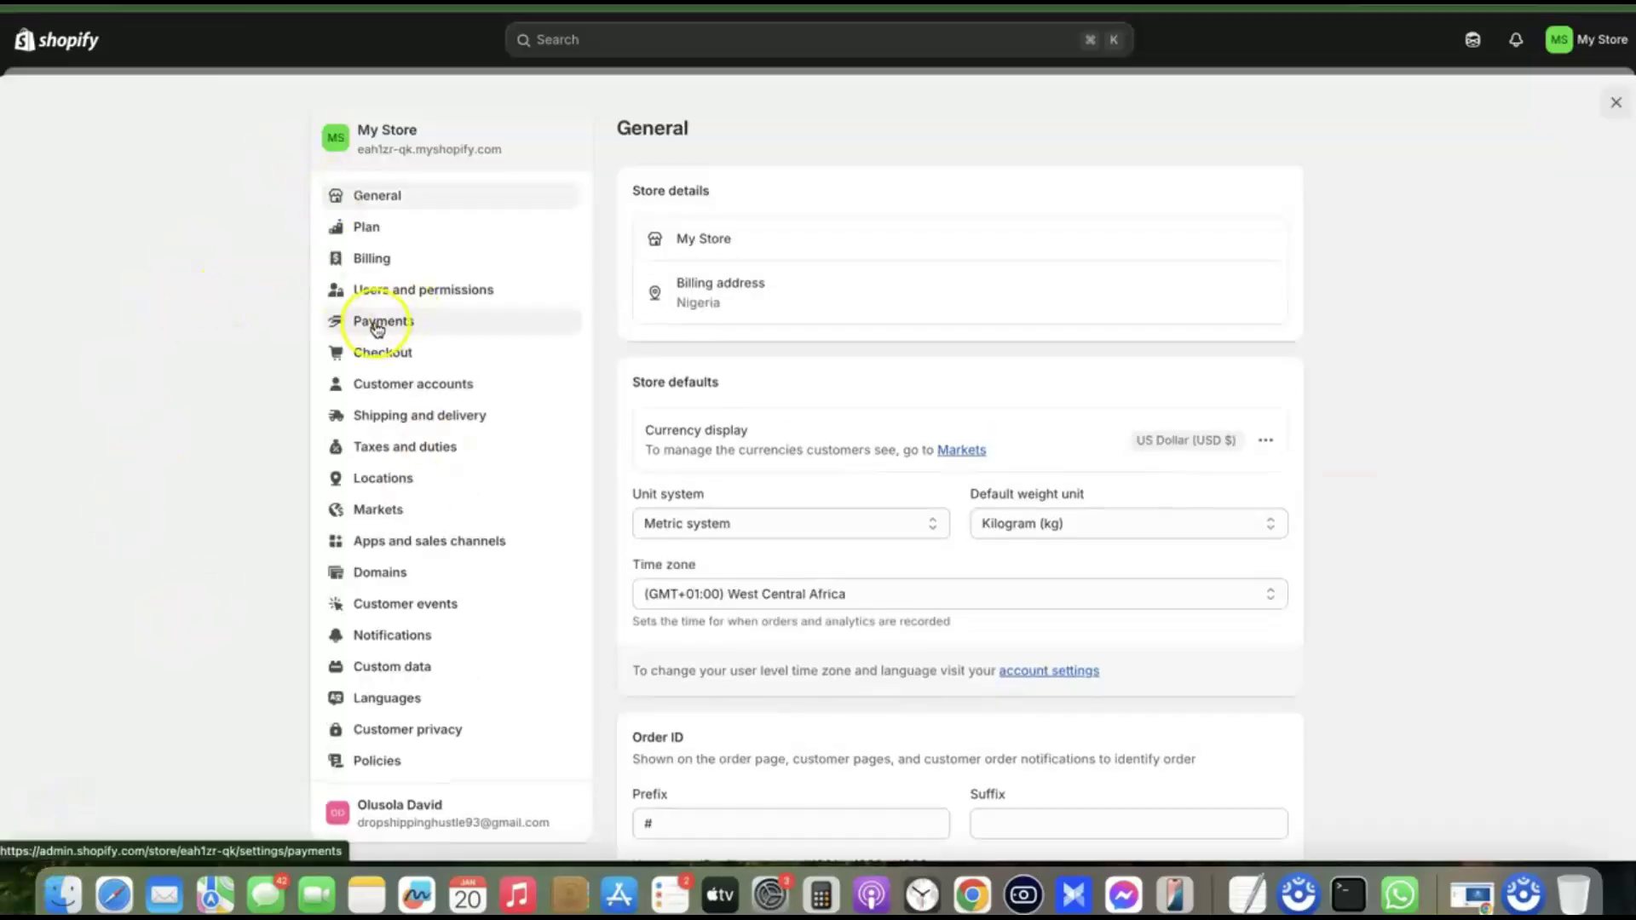
left_click(384, 321)
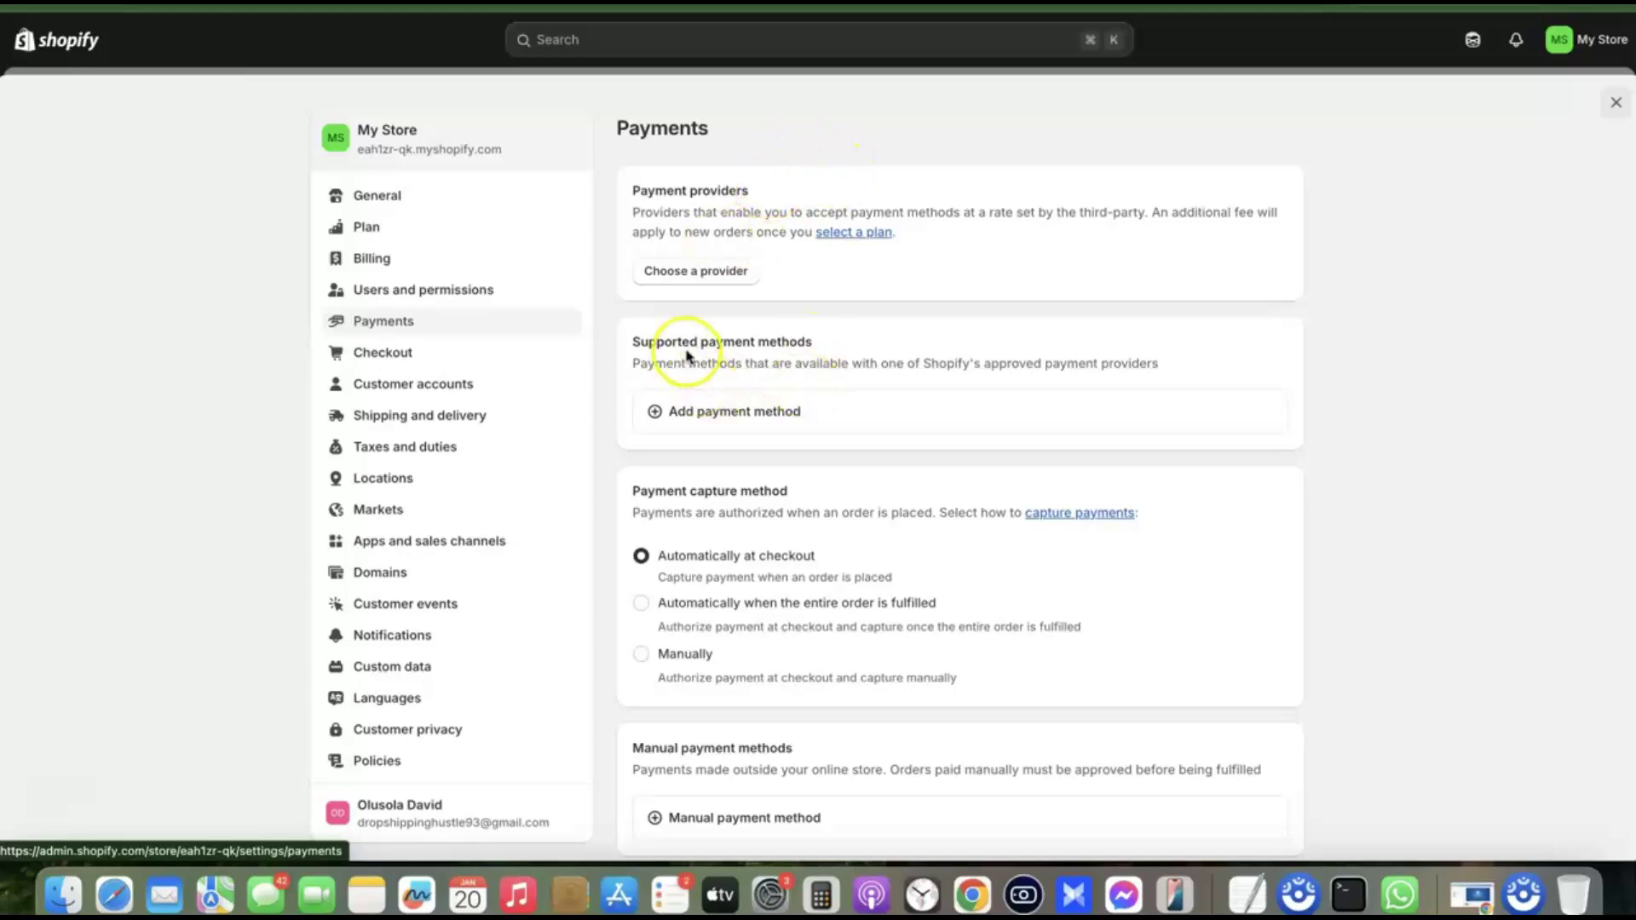
scroll(766, 358, "up", 3)
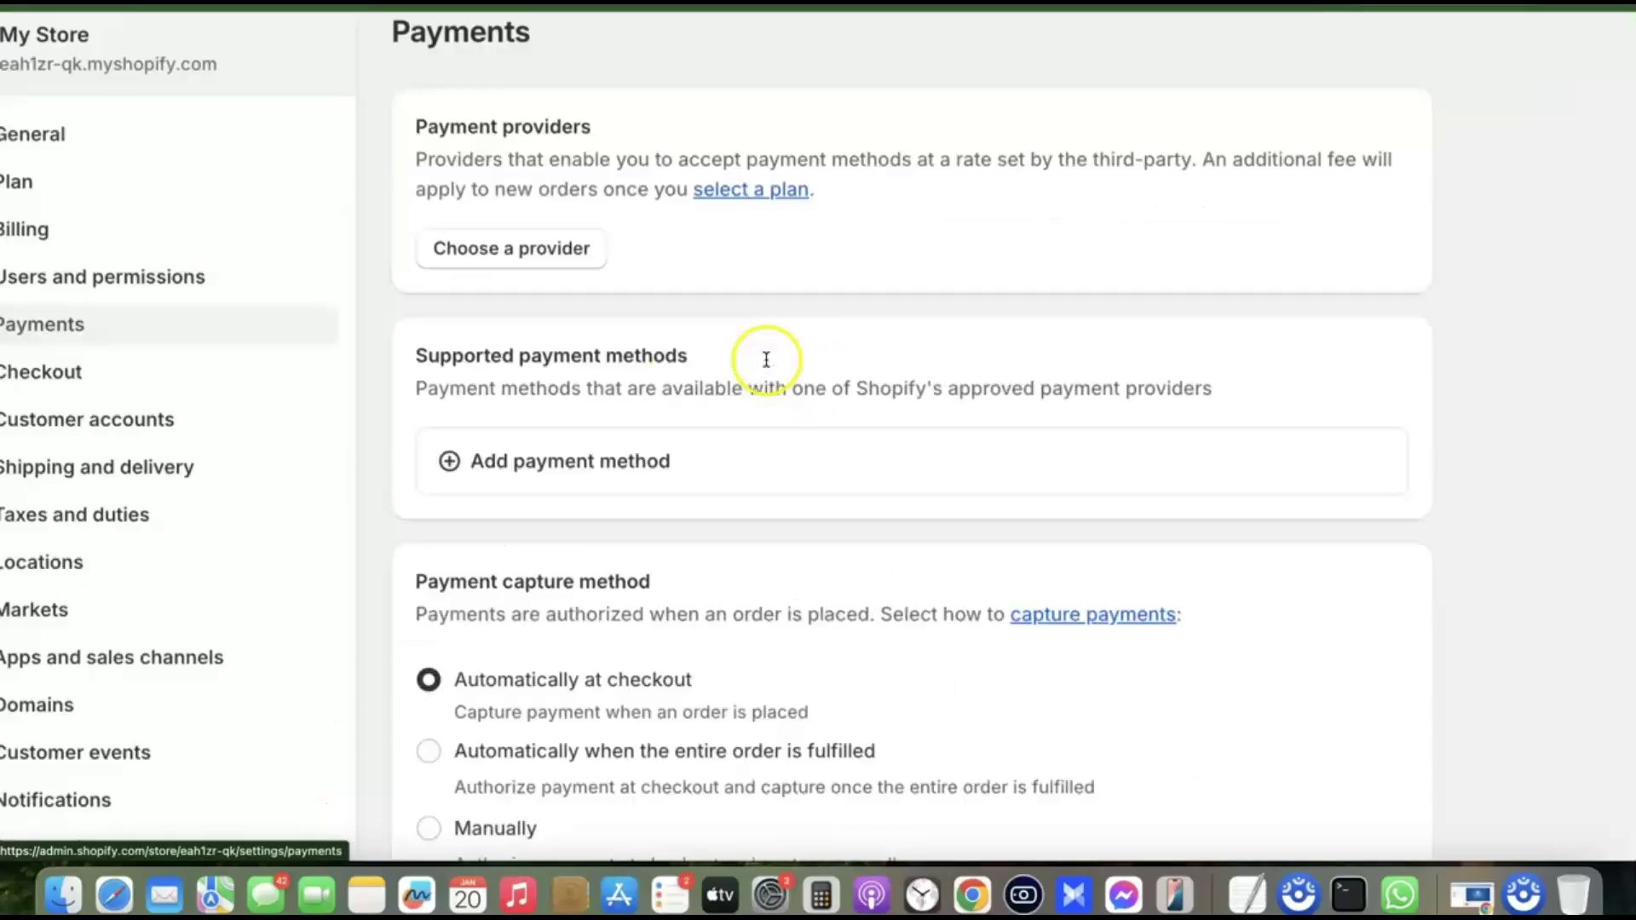
scroll(766, 360, "up", 3)
scroll(614, 340, "up", 4)
scroll(157, 468, "left", 1)
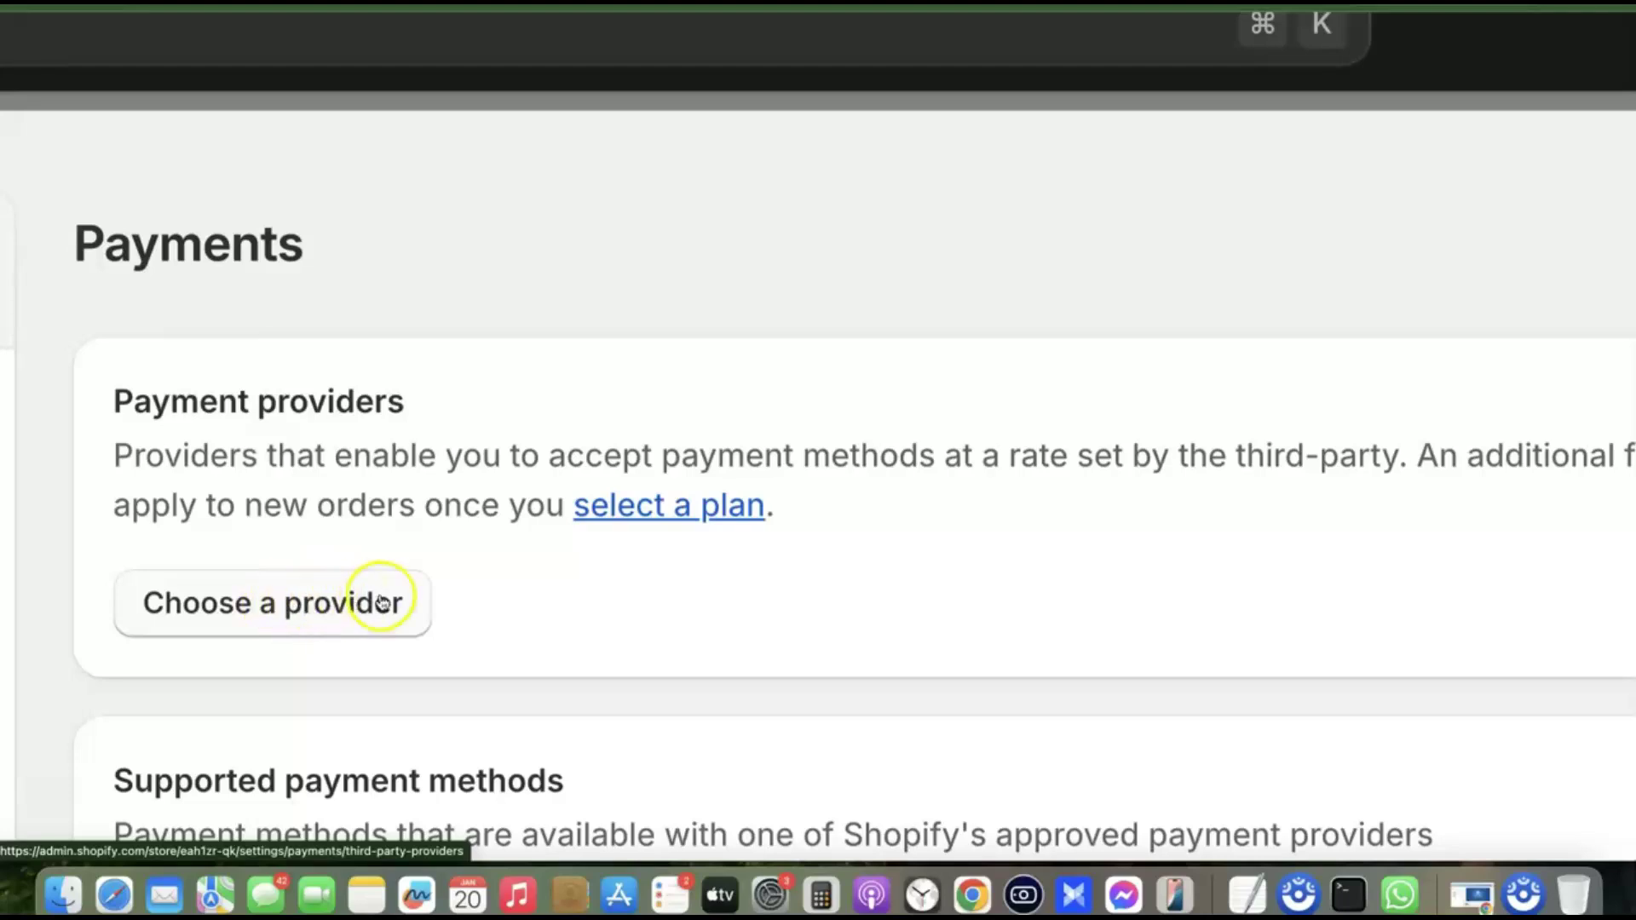
scroll(382, 603, "down", 5)
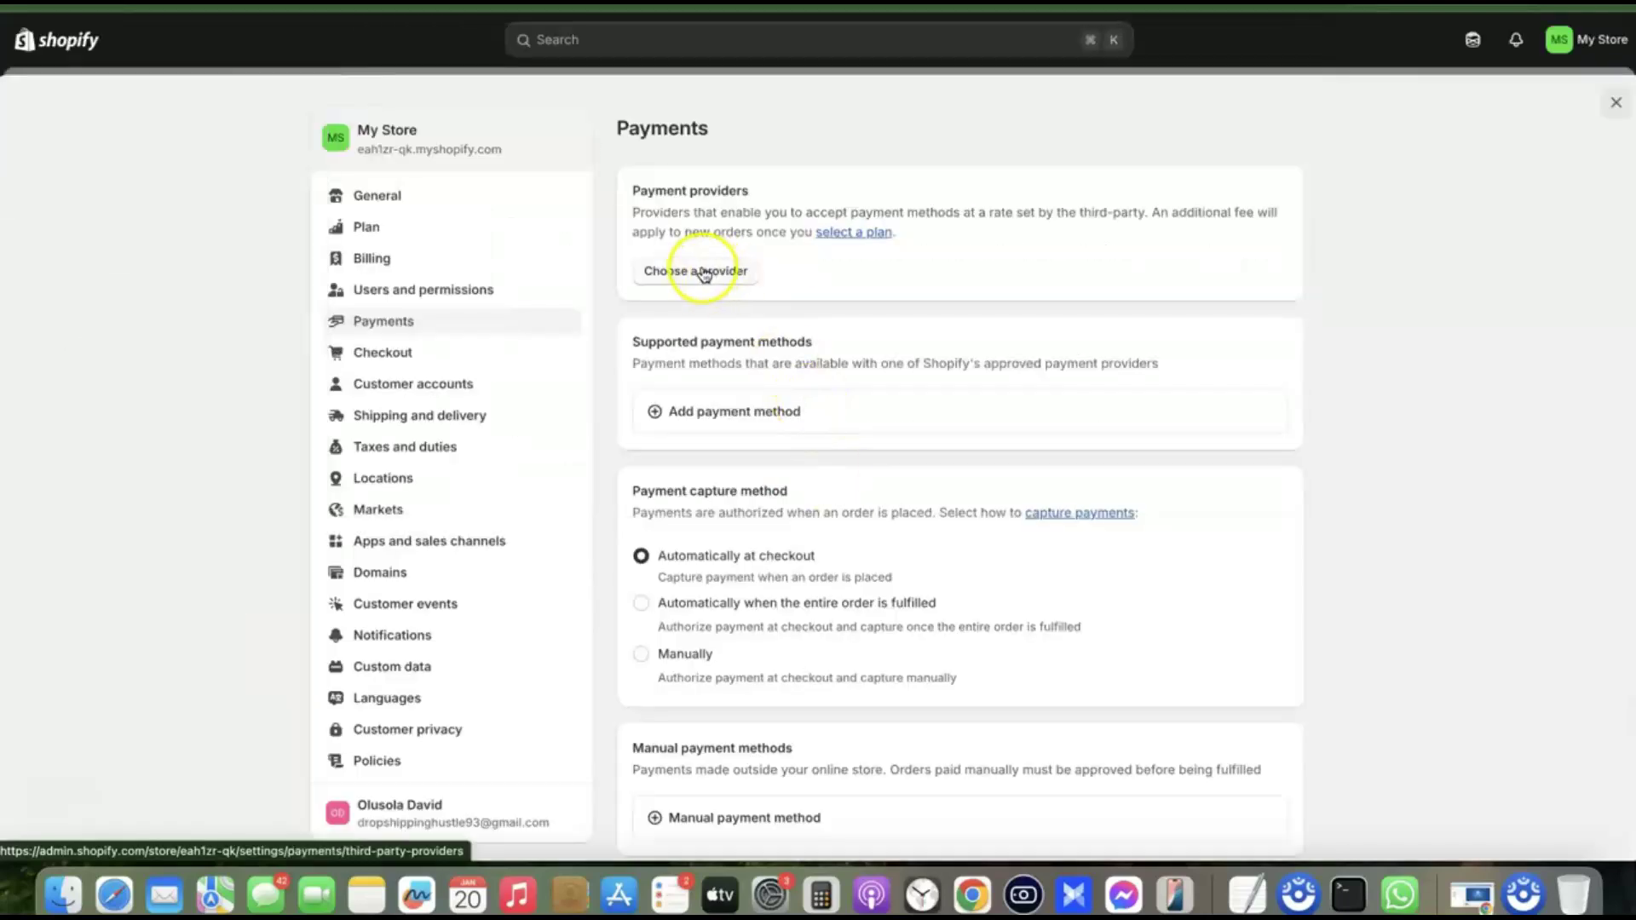
left_click(702, 272)
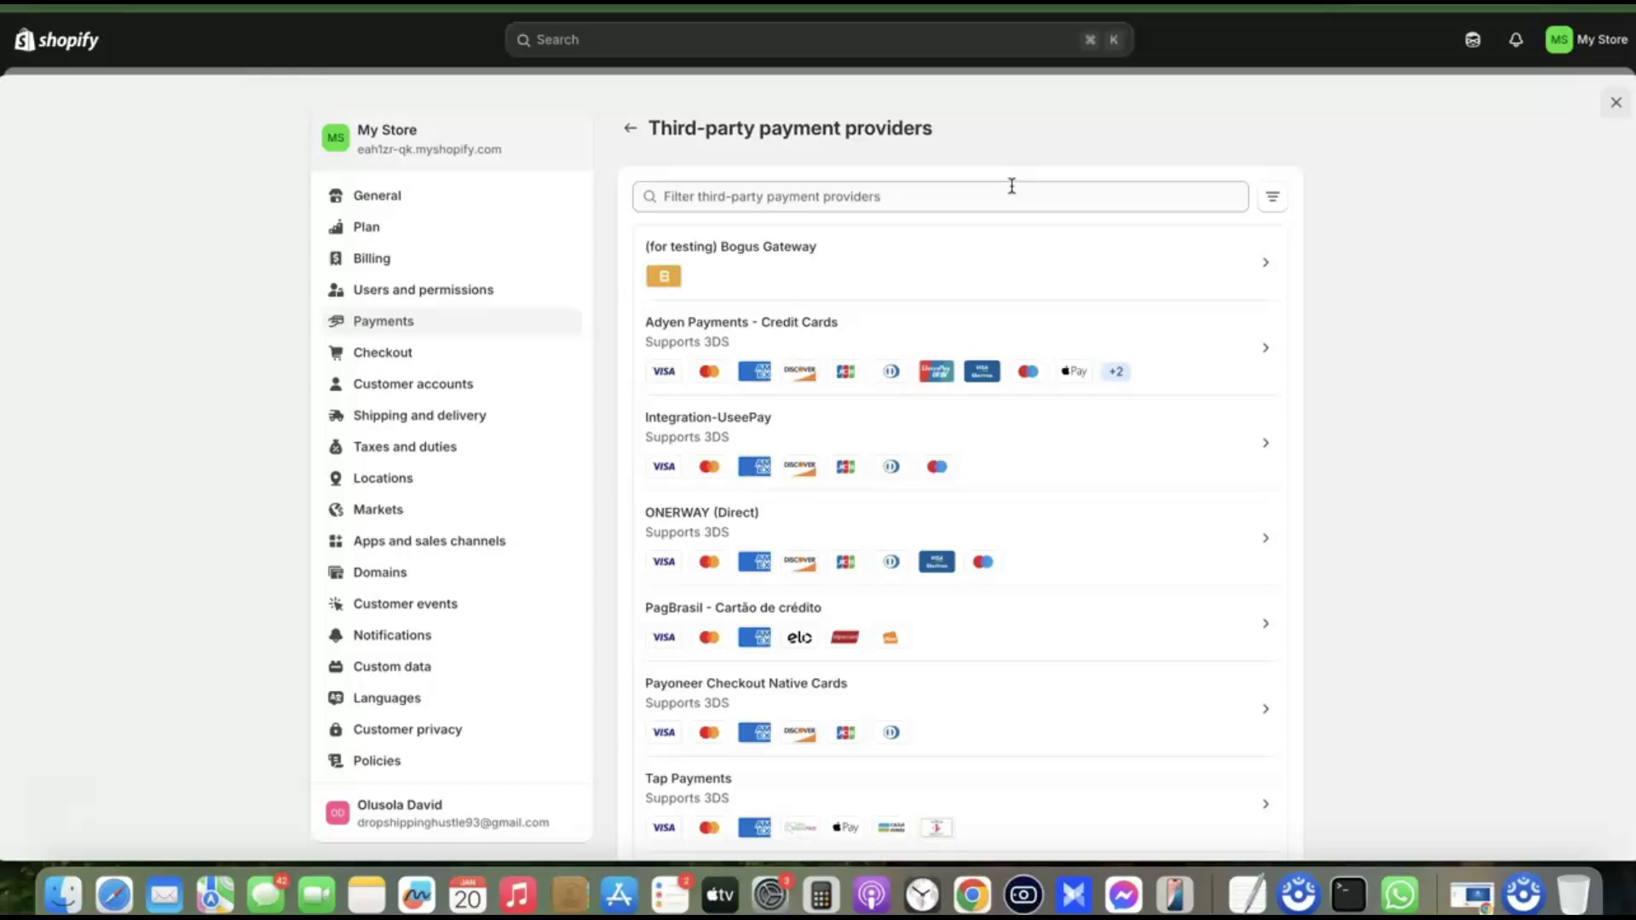
Step: Filter the third-party payment providers for Stripe and open the Stripe provider
left_click(1011, 189)
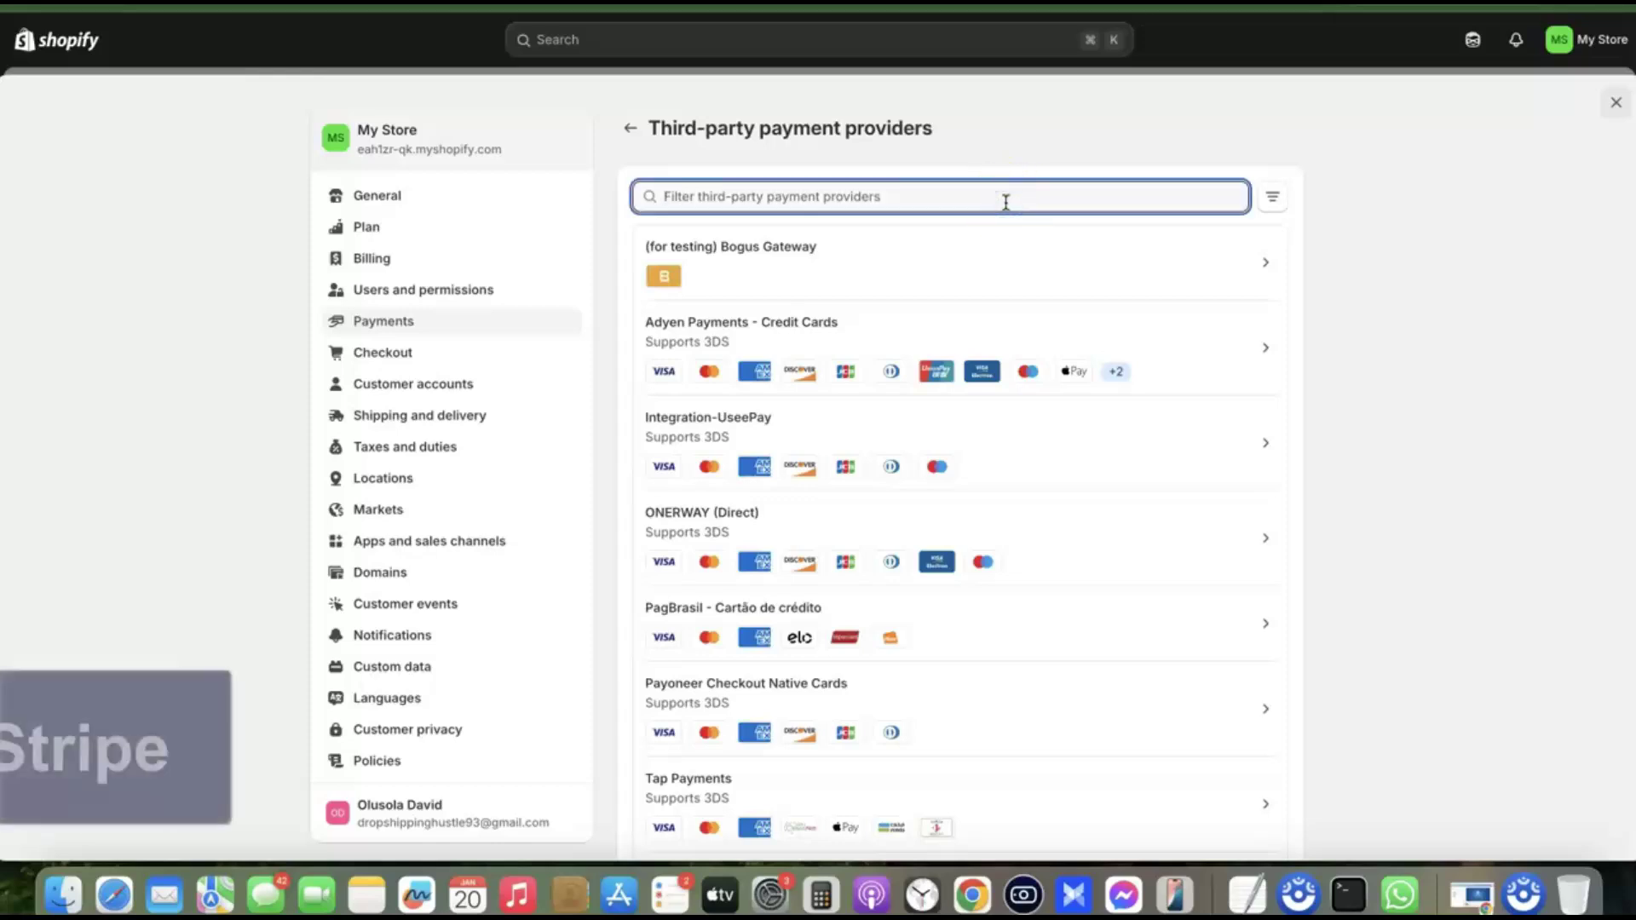
type("Stripe")
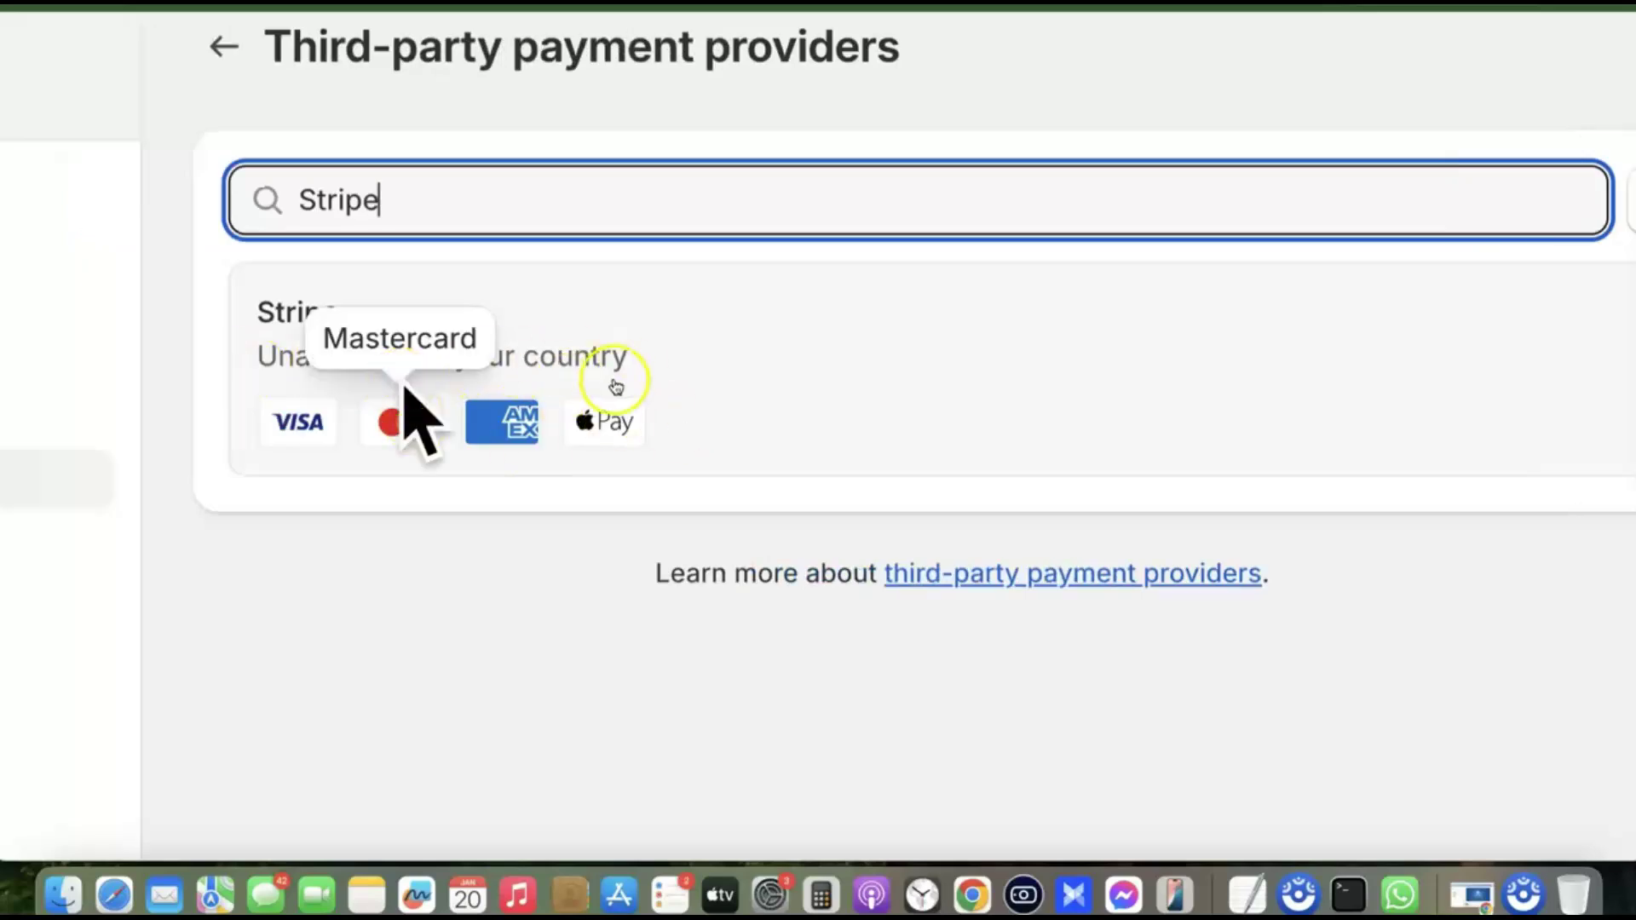
left_click(864, 332)
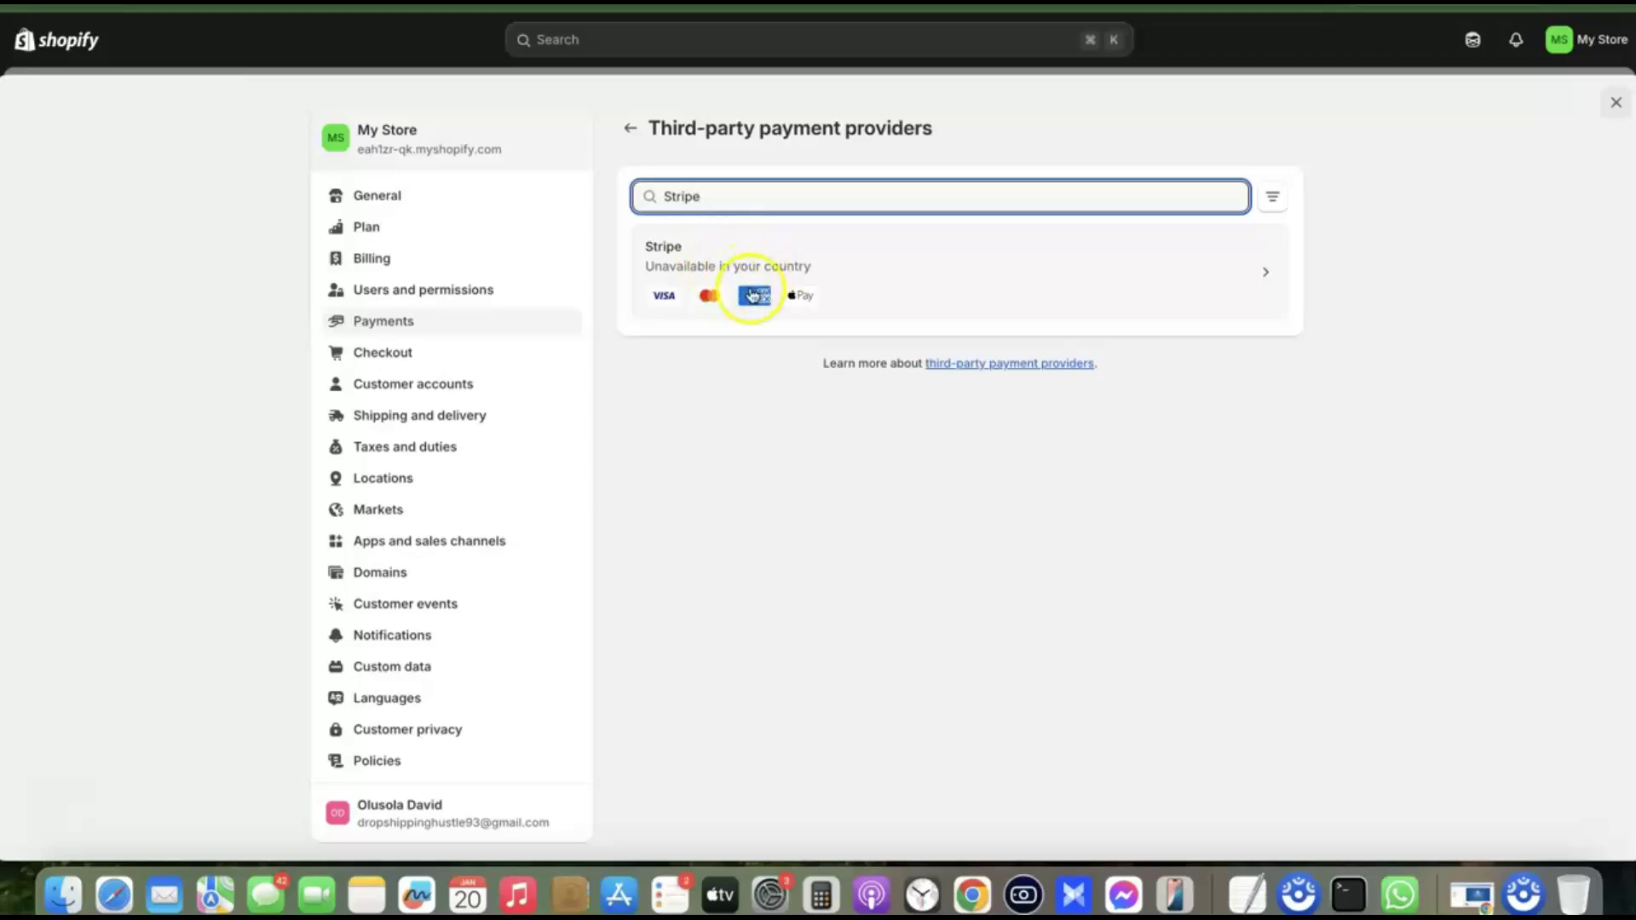
left_click(912, 267)
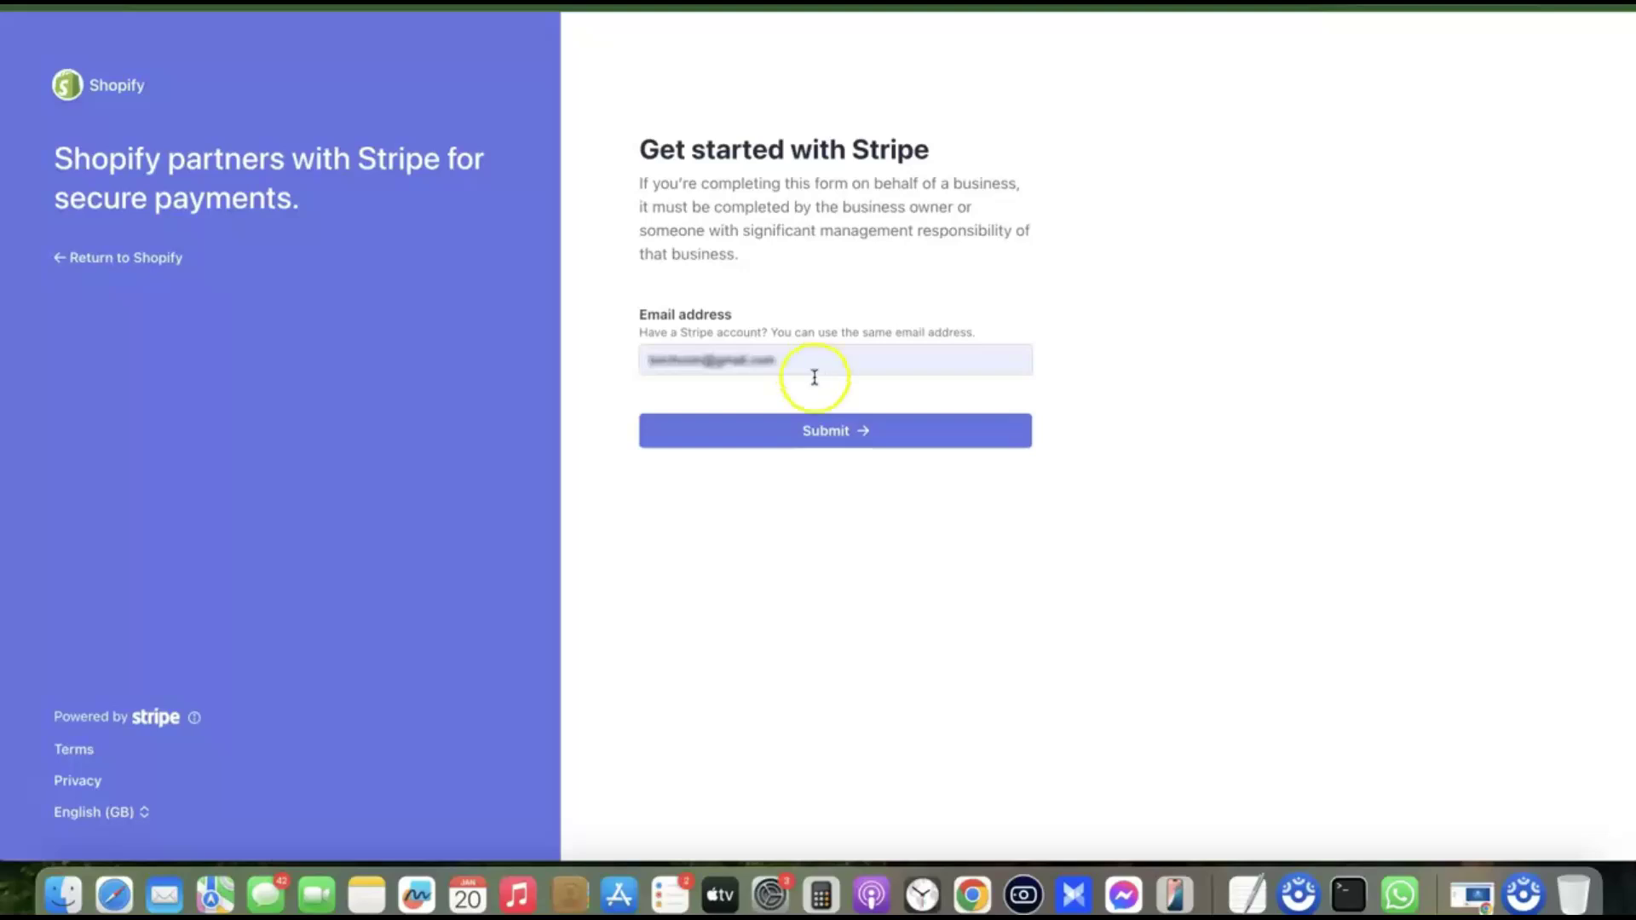
Step: Submit the Stripe account's e-mail address and sign in with the saved account password
left_click(836, 435)
left_click(789, 359)
left_click(818, 432)
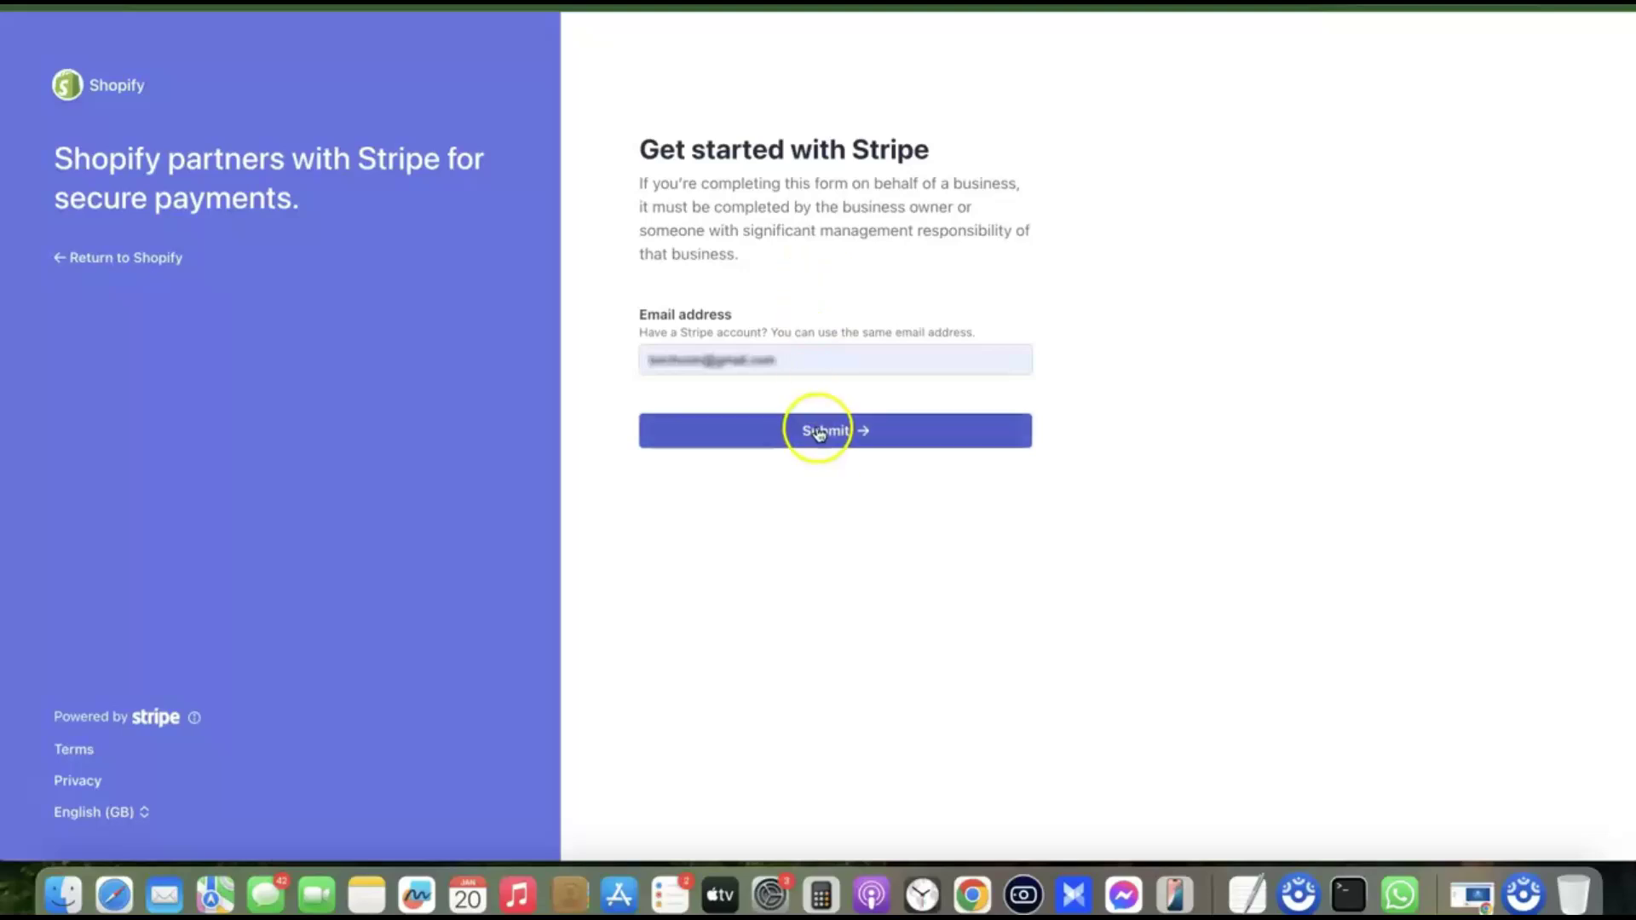
left_click(793, 327)
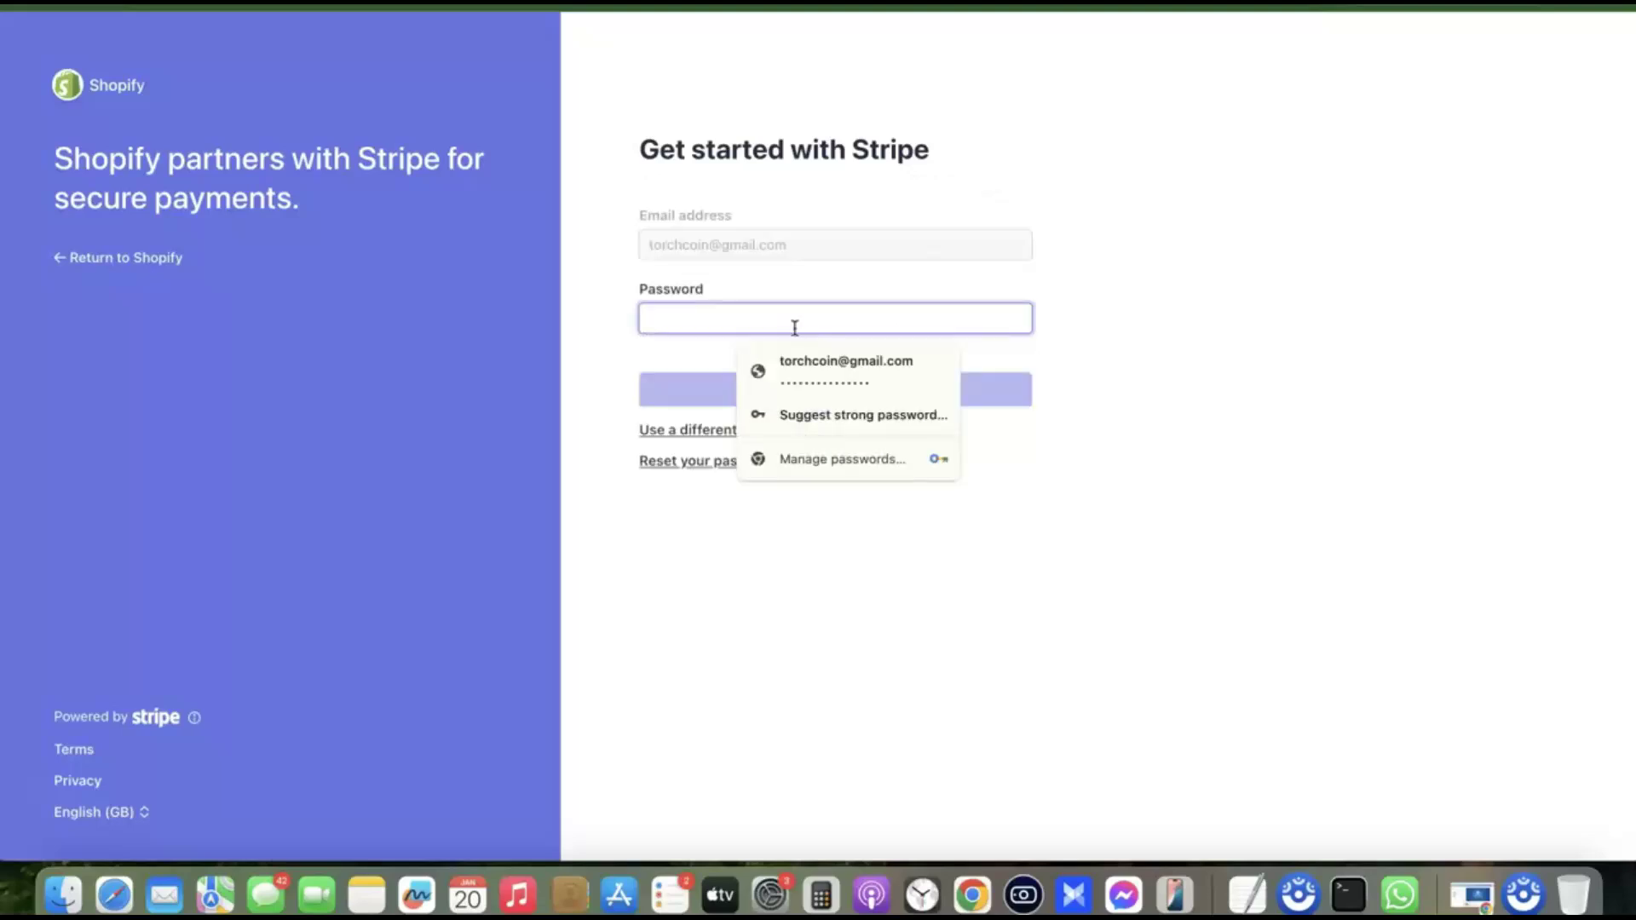
left_click(828, 372)
left_click(922, 353)
left_click(907, 329)
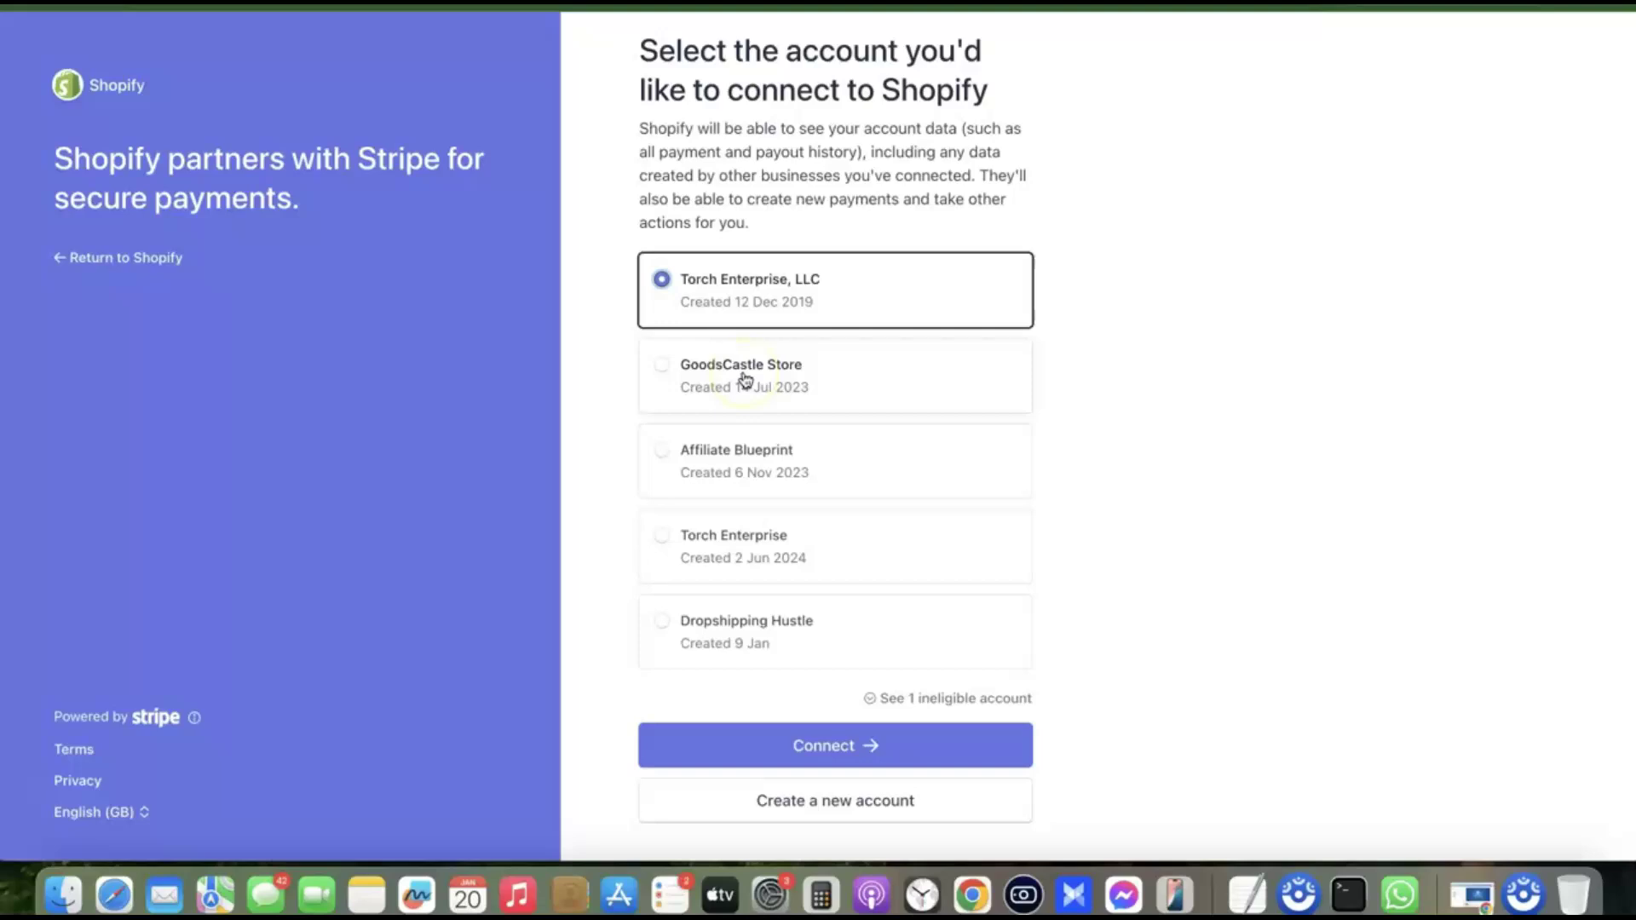
Step: Select the GoodsCastle Store account and connect it to Shopify
left_click(745, 380)
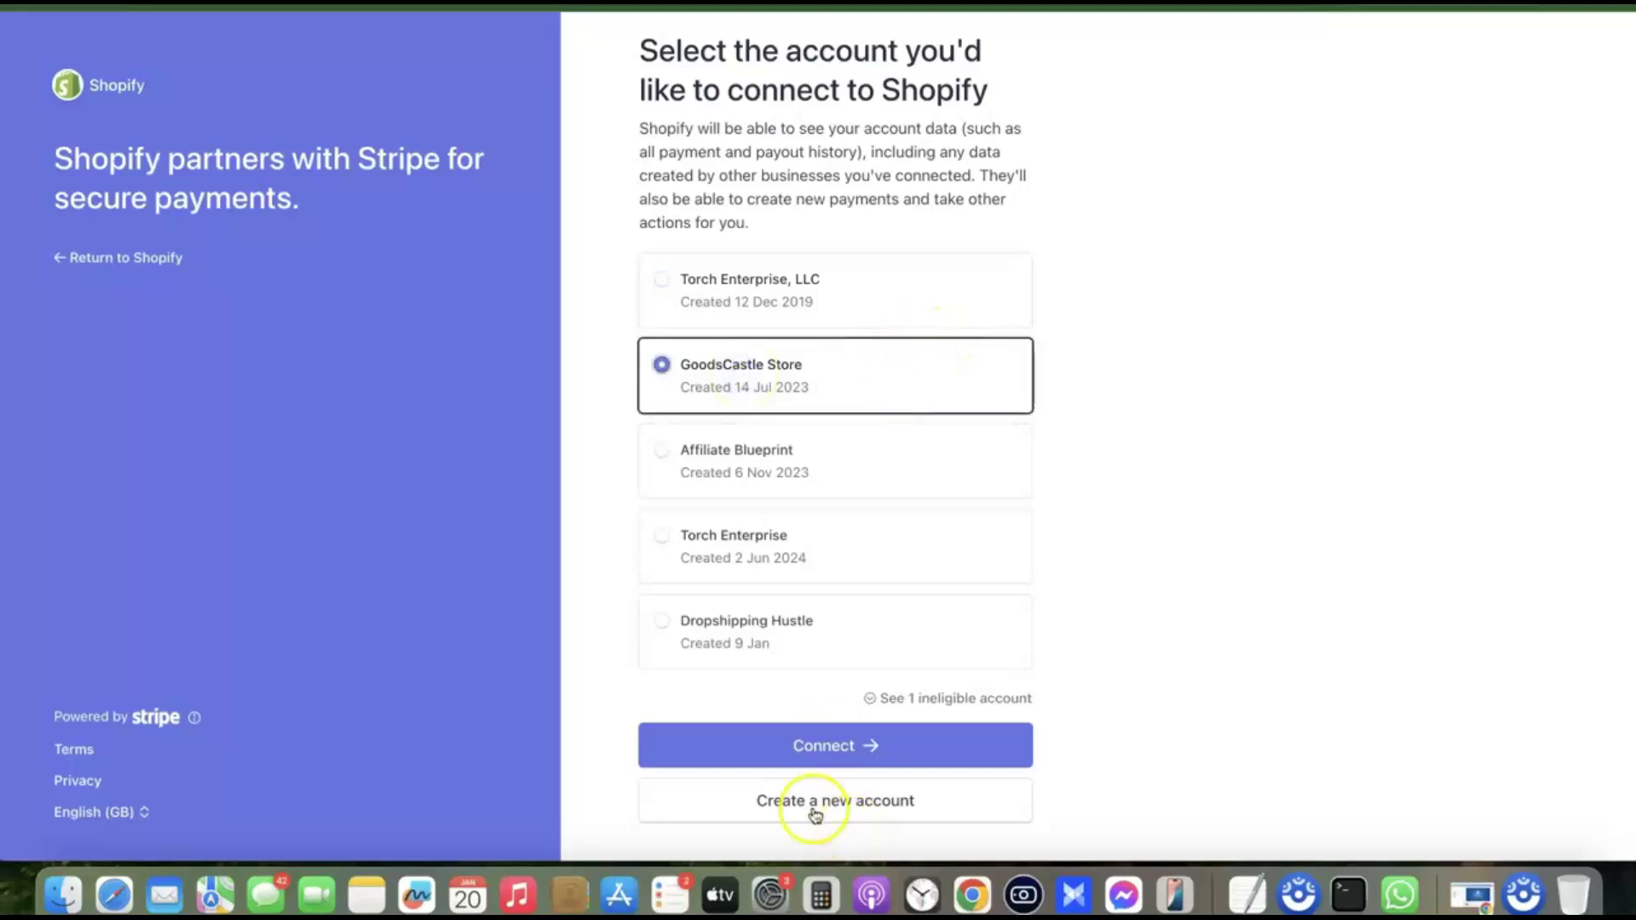
left_click(832, 745)
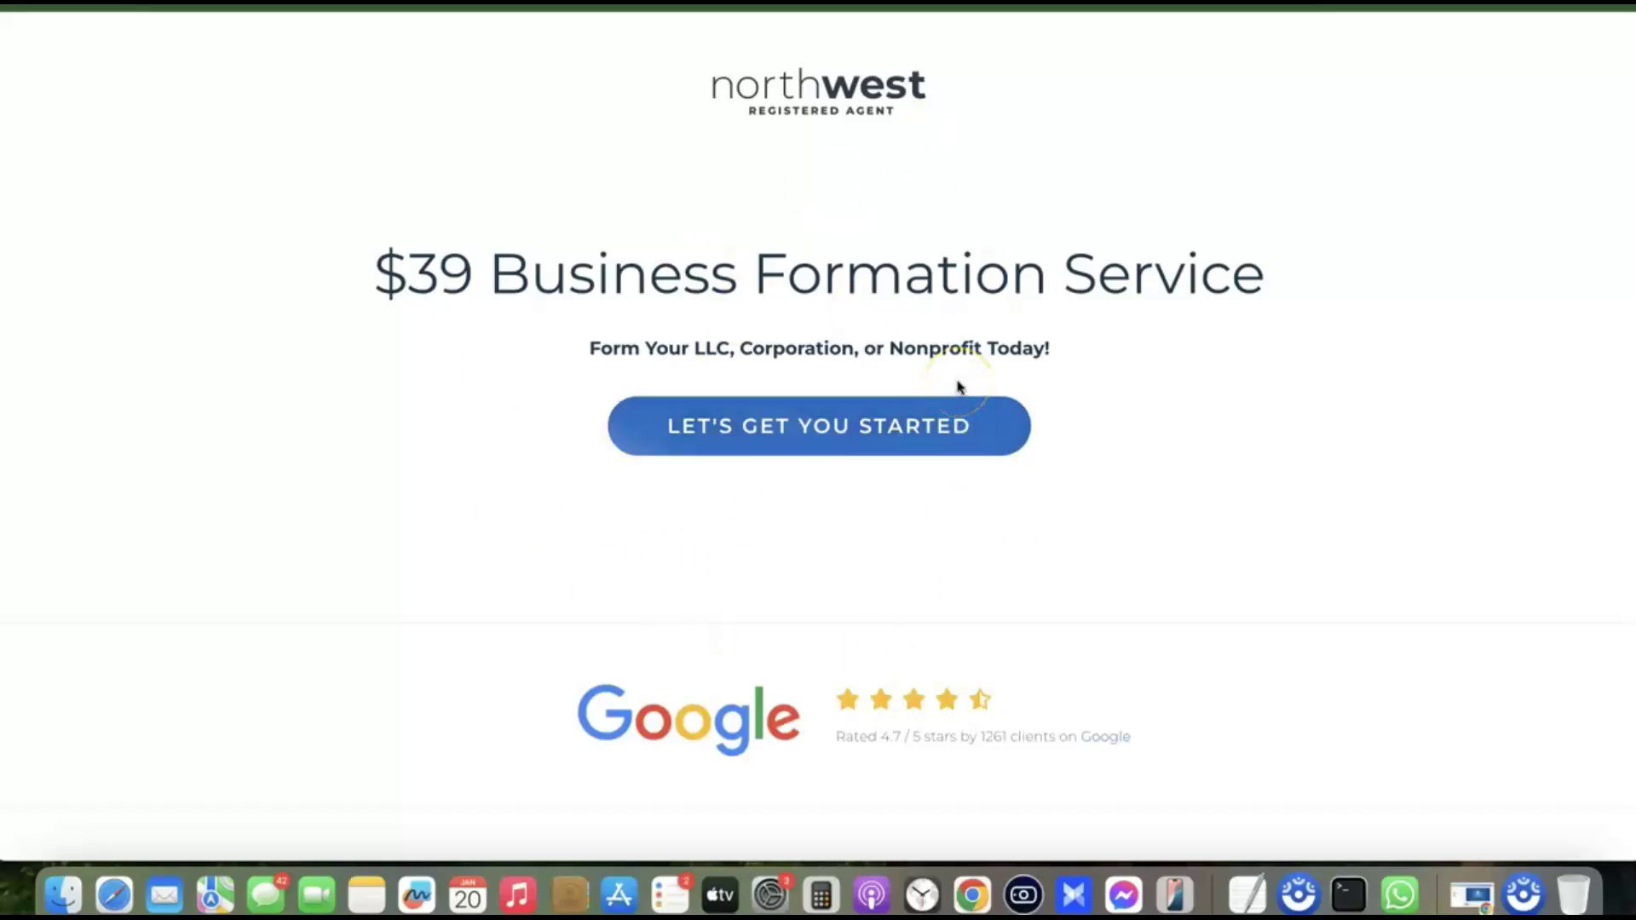
Step: Start a business formation order on the Northwest Registered Agent site for an LLC formed in New Mexico
left_click(855, 437)
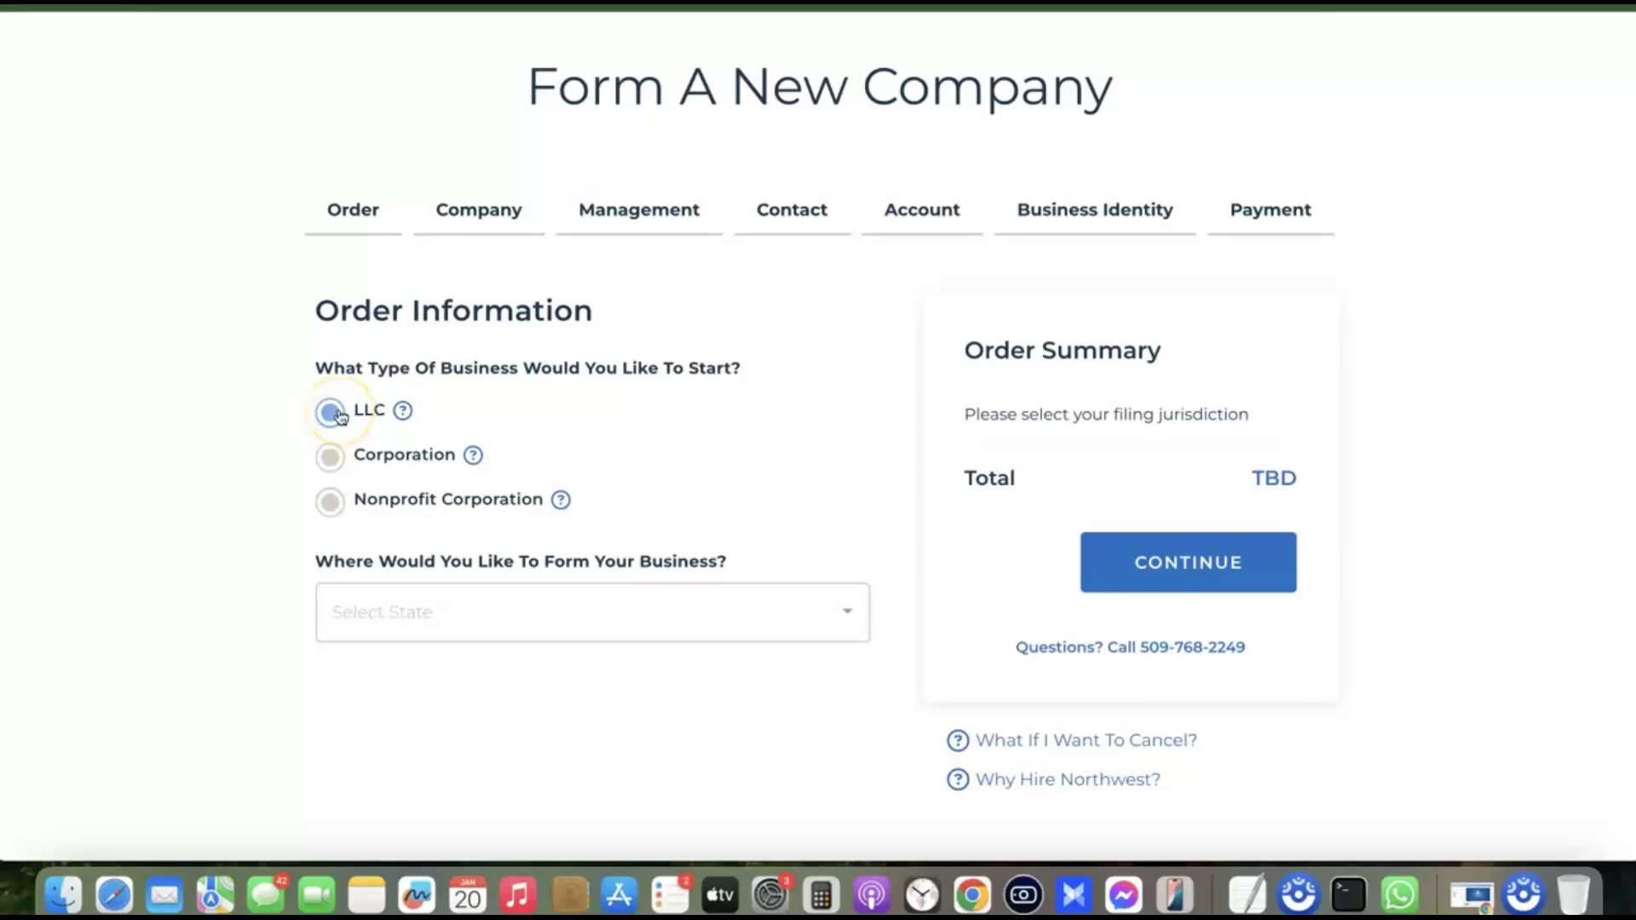
scroll(341, 416, "down", 1)
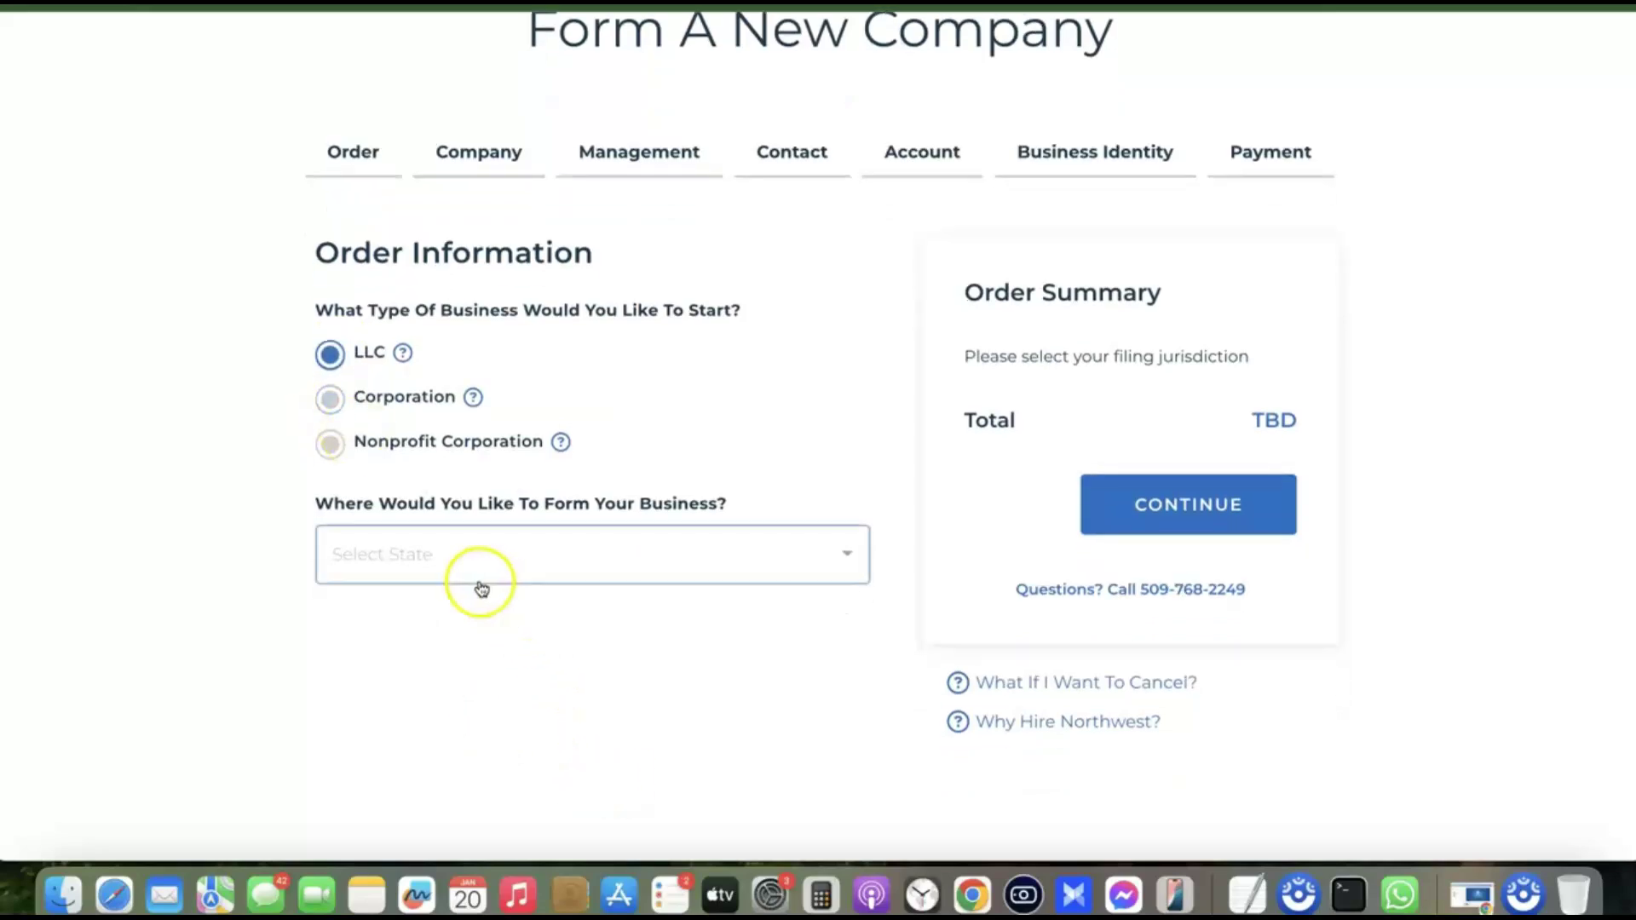
left_click(640, 538)
scroll(581, 440, "down", 3)
scroll(581, 440, "down", 10)
scroll(581, 441, "up", 3)
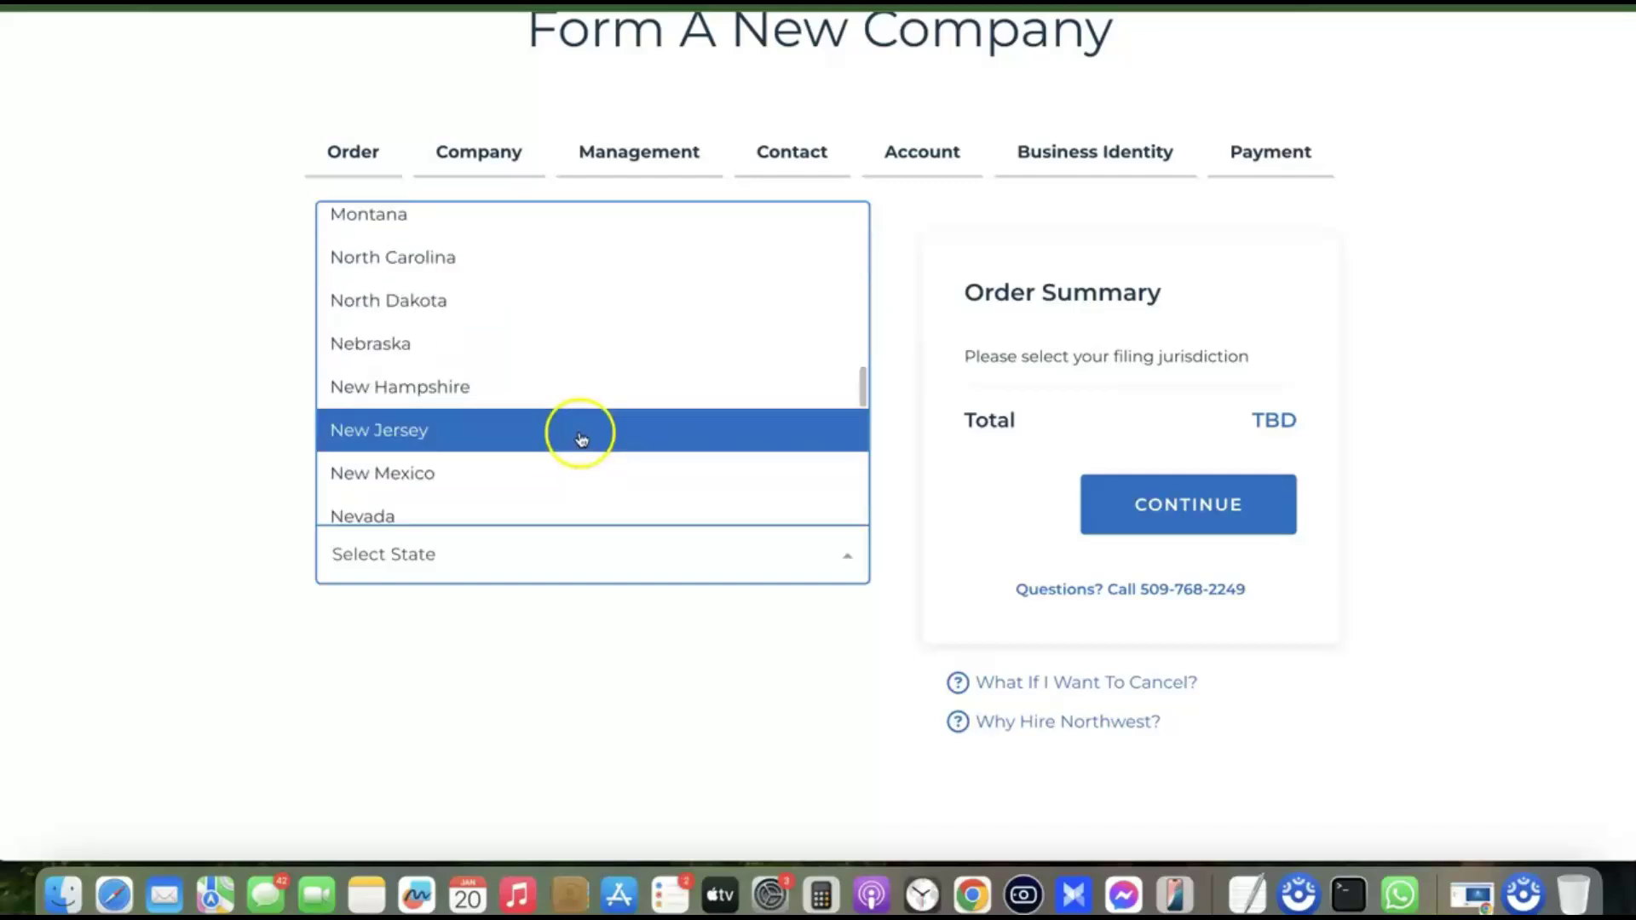
scroll(581, 440, "up", 2)
scroll(579, 443, "down", 2)
scroll(577, 443, "down", 2)
left_click(522, 395)
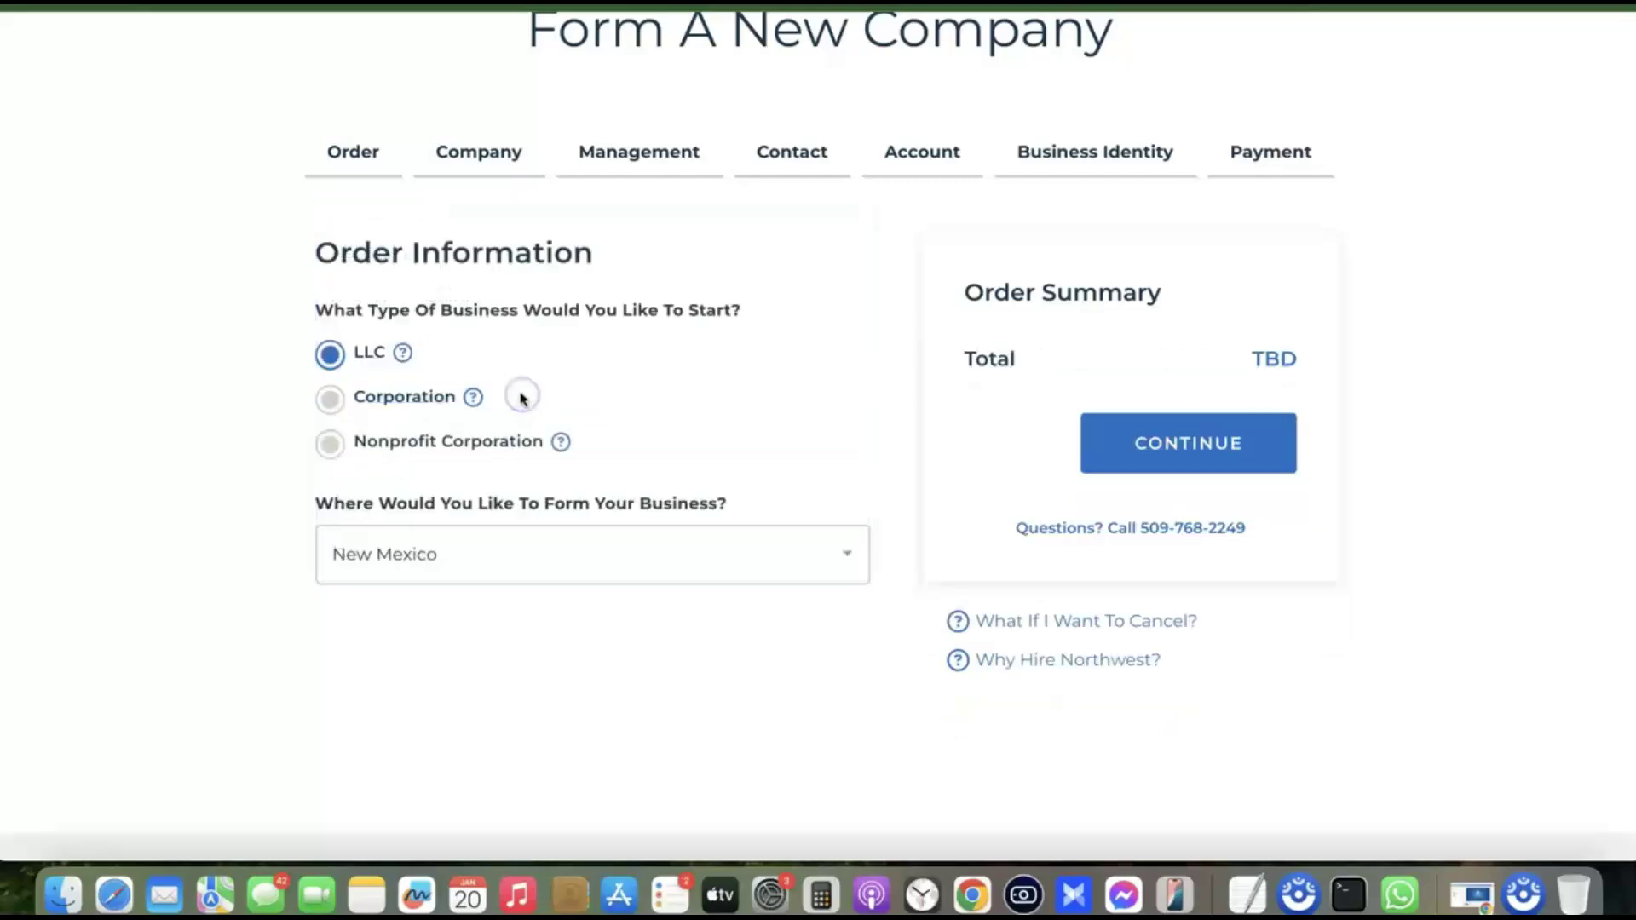
Step: Review the New Mexico filing options and order summary, and continue to the company details with Standard filing
scroll(1350, 378, "down", 2)
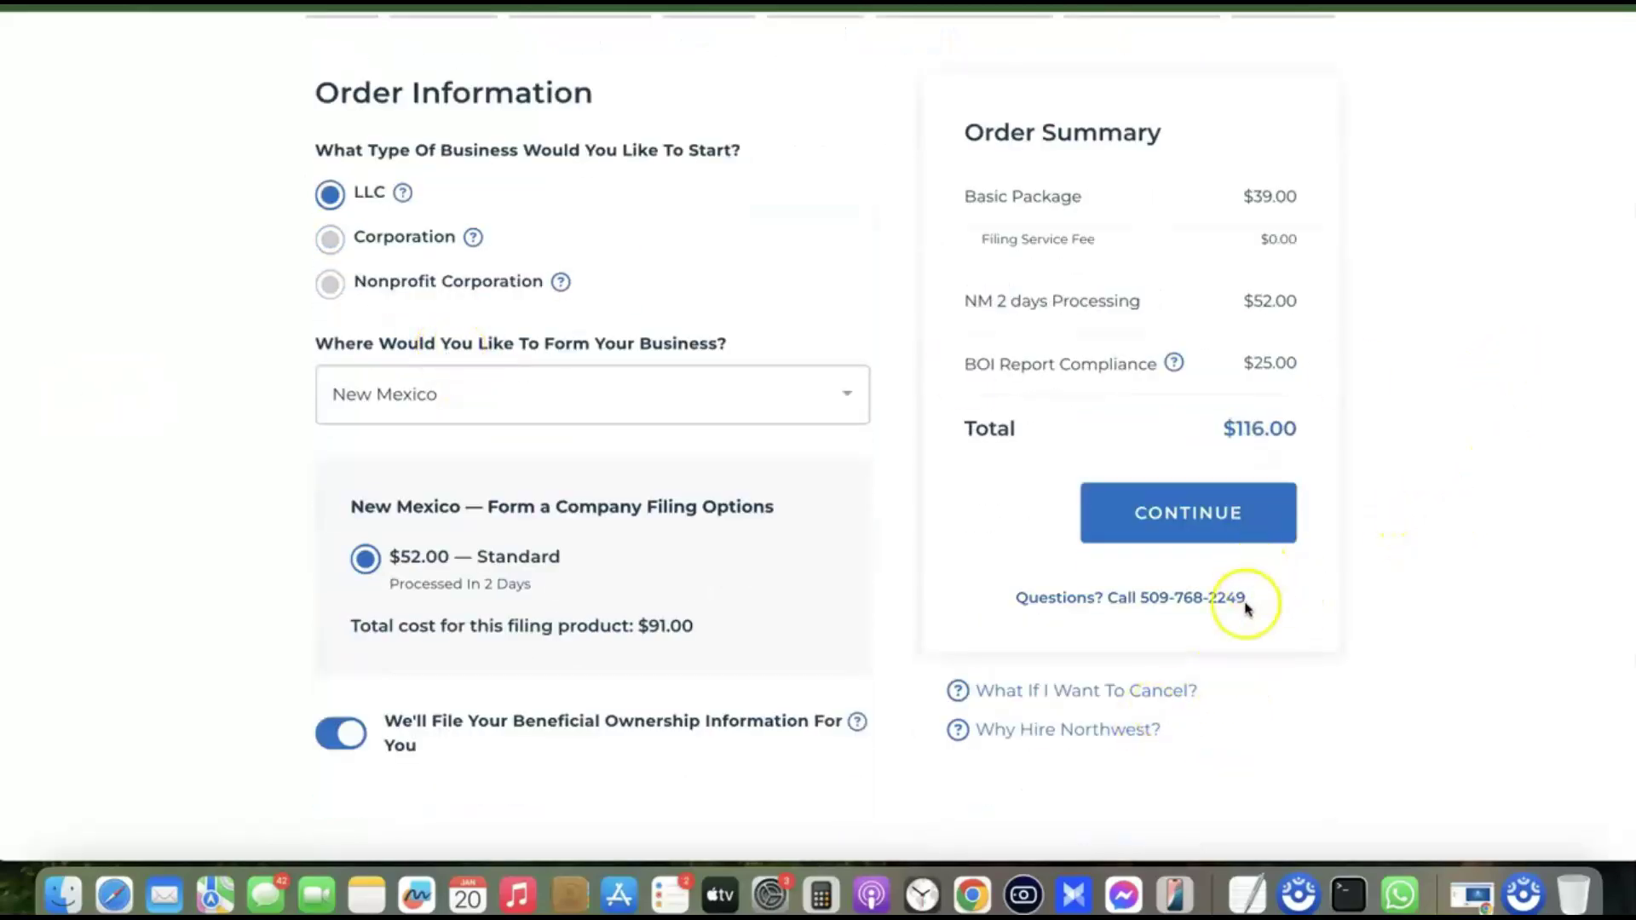
scroll(1091, 579, "down", 1)
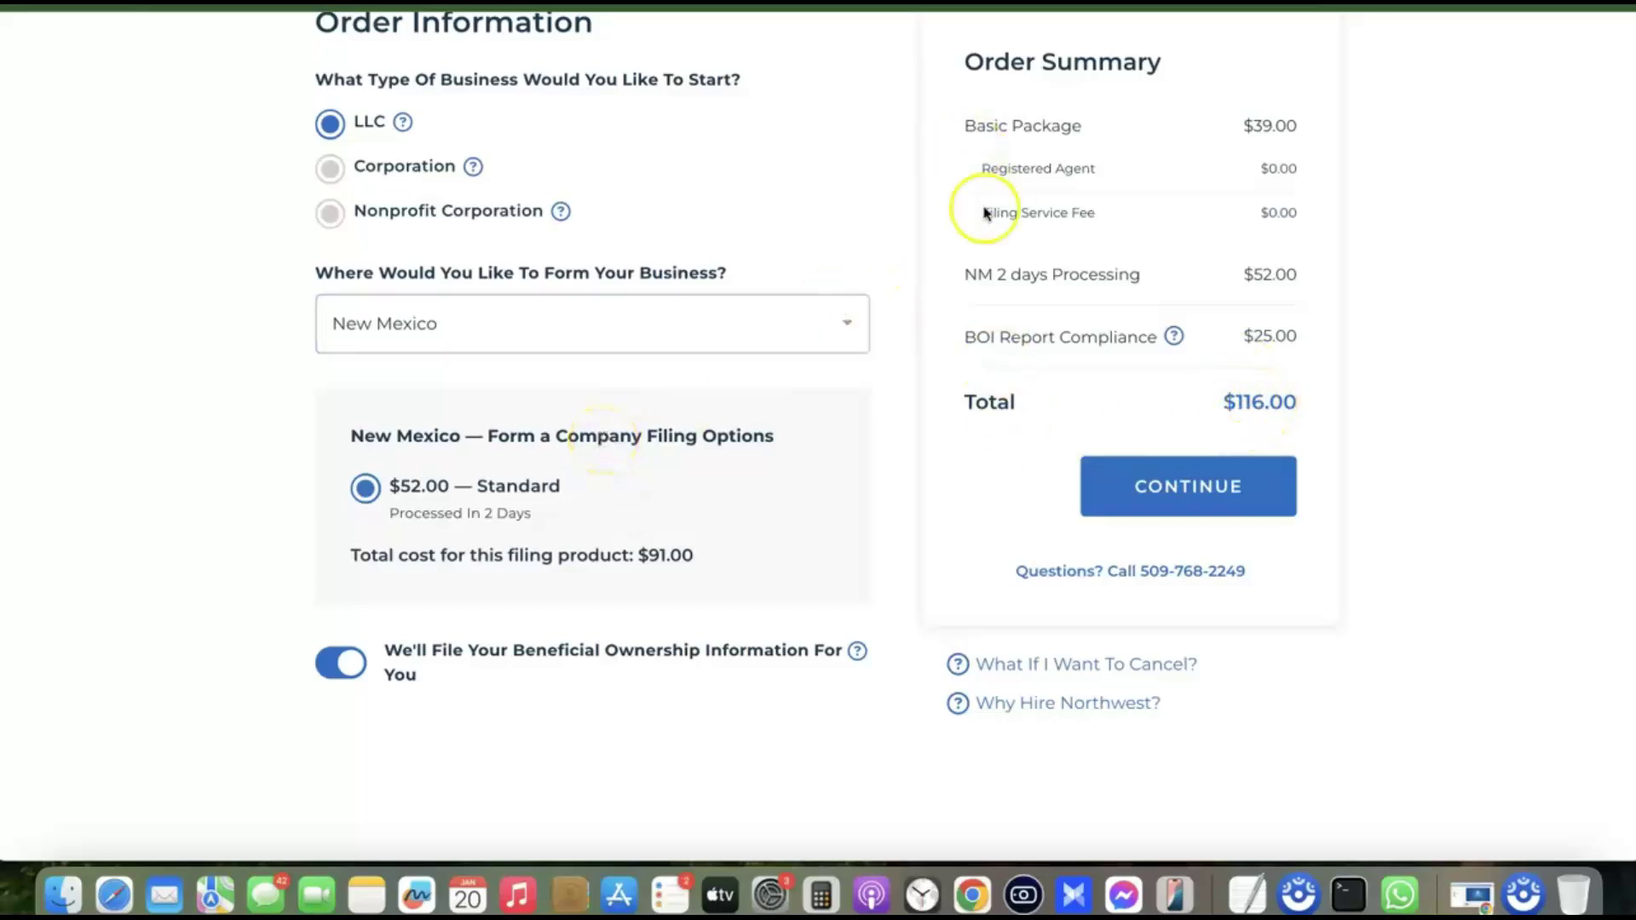
left_click(1219, 511)
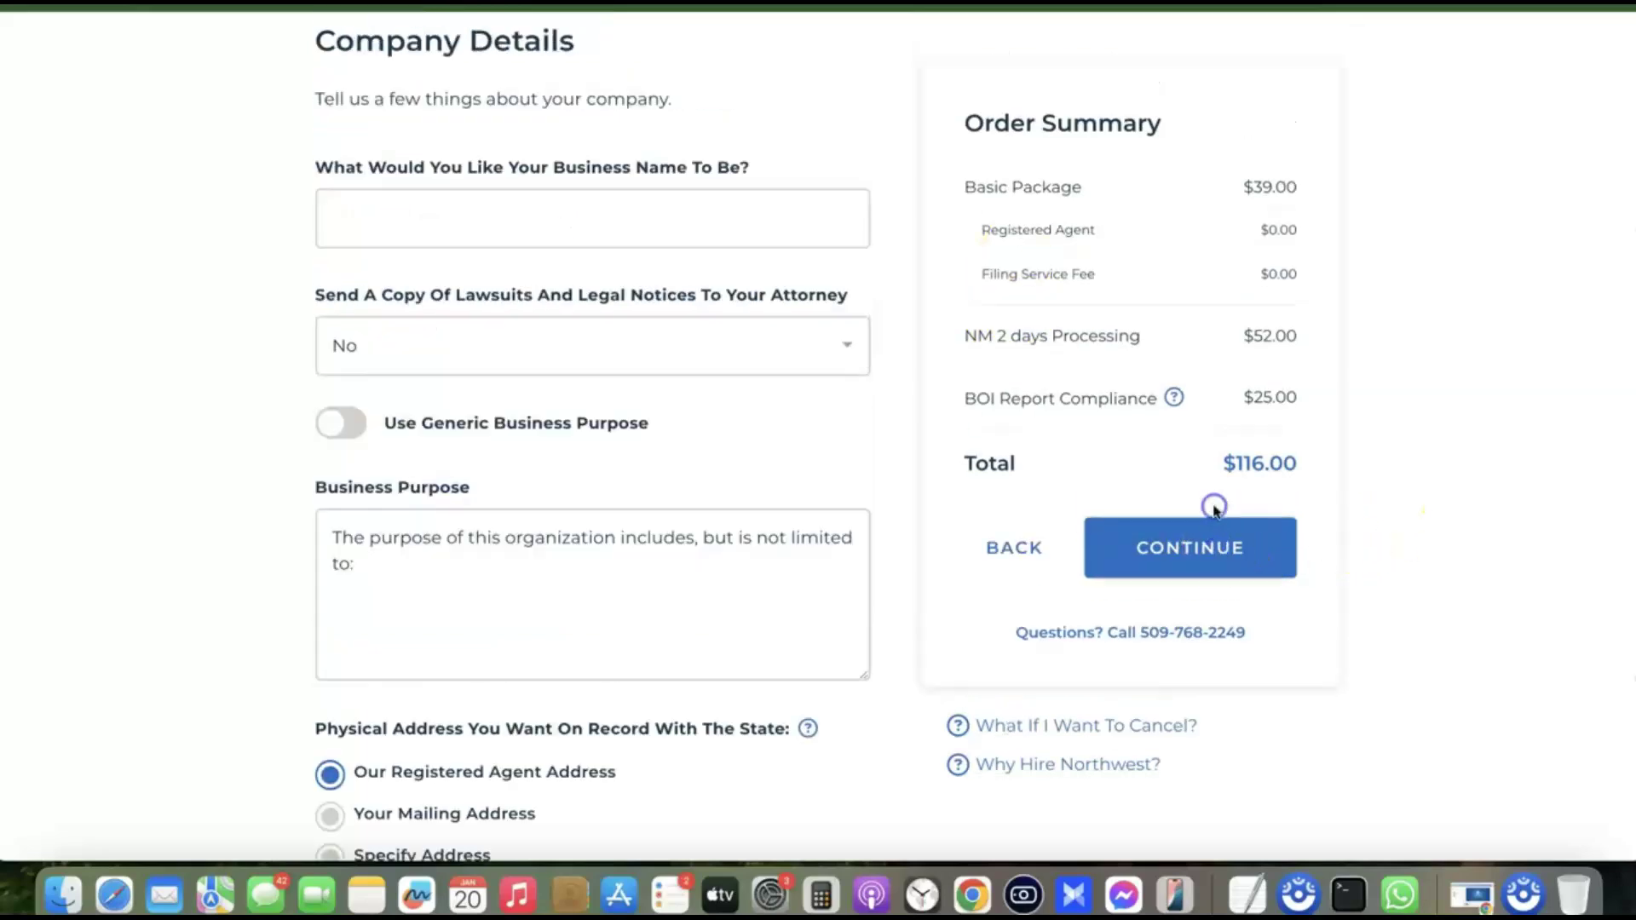
Step: Examine the business name field and the choices for sending legal notices to an attorney, keeping No
left_click(704, 219)
left_click(484, 354)
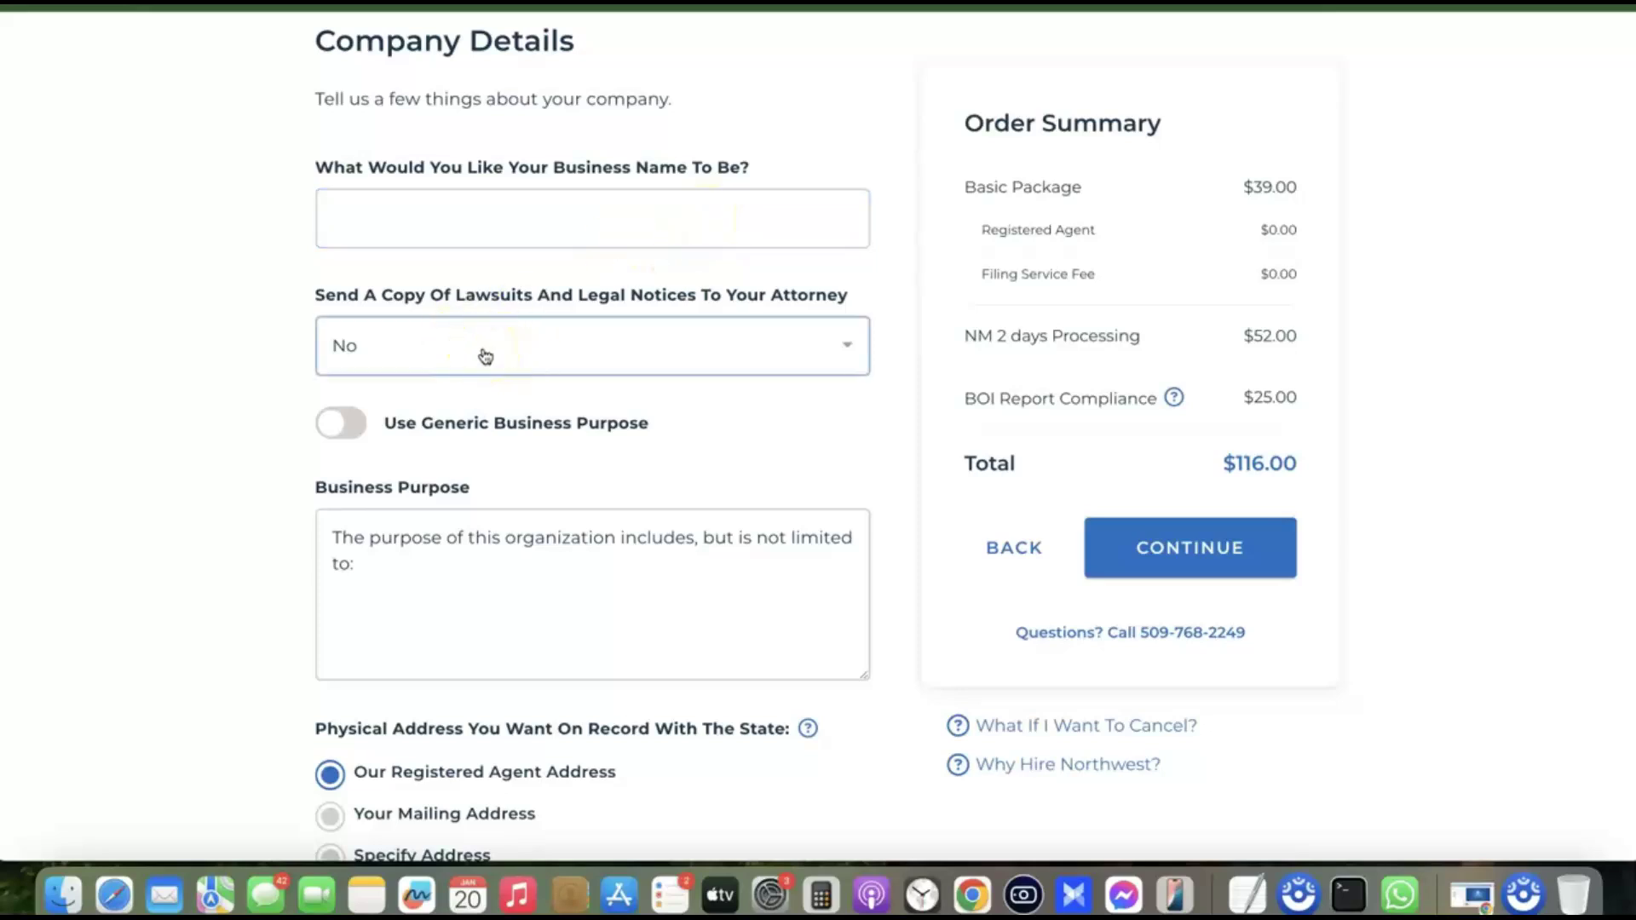
left_click(479, 351)
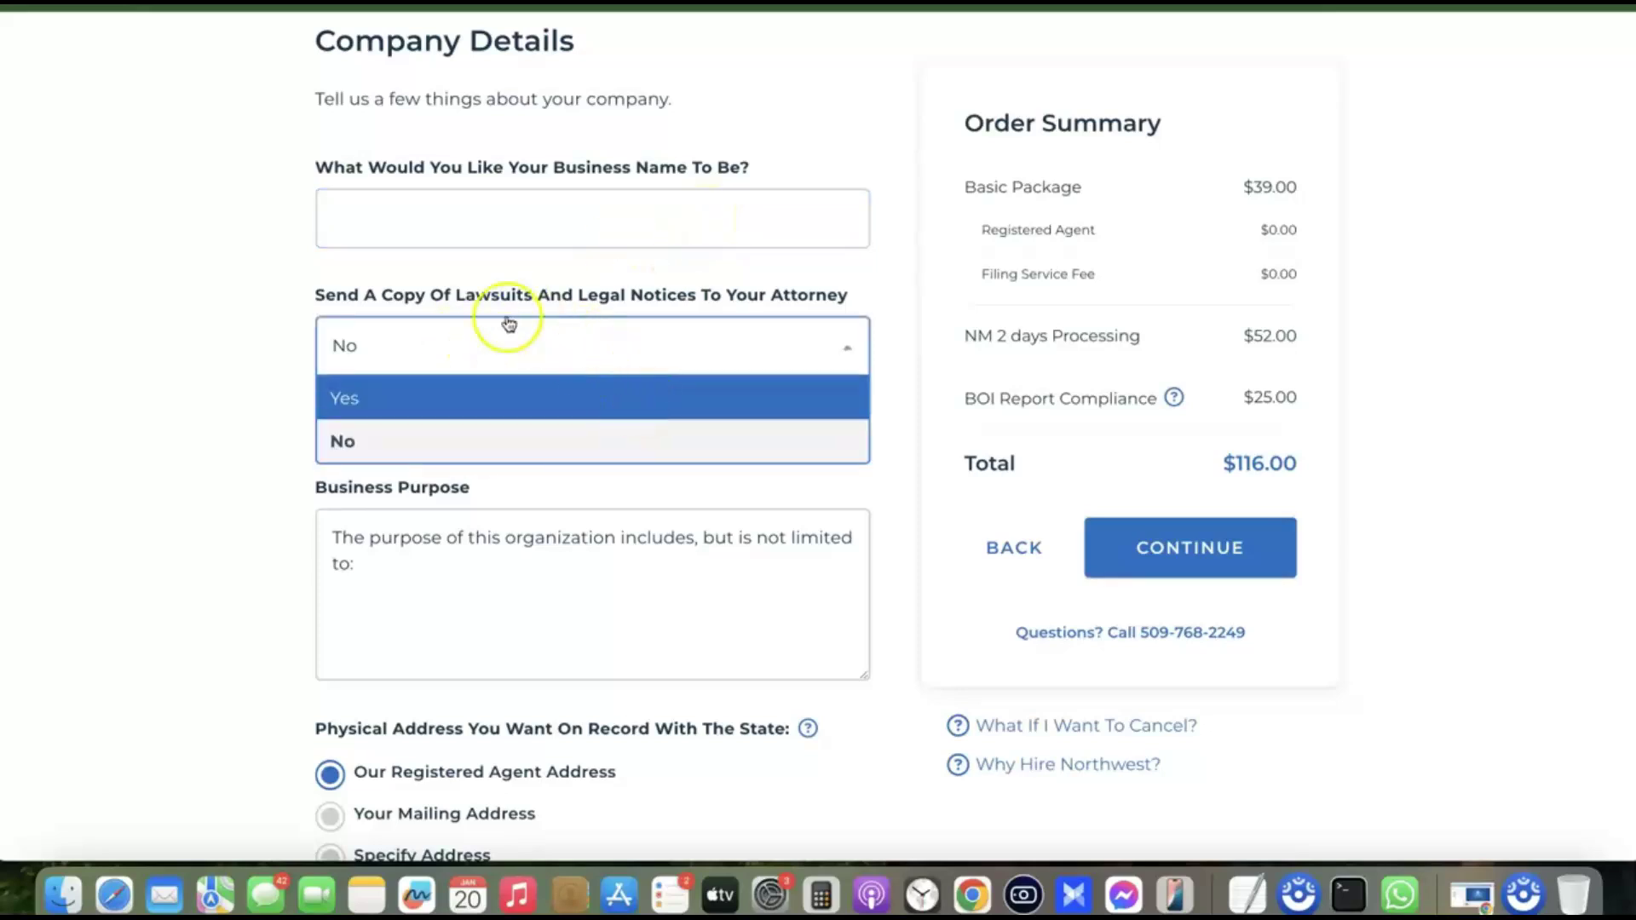
left_click(691, 298)
left_click(401, 437)
left_click(521, 382)
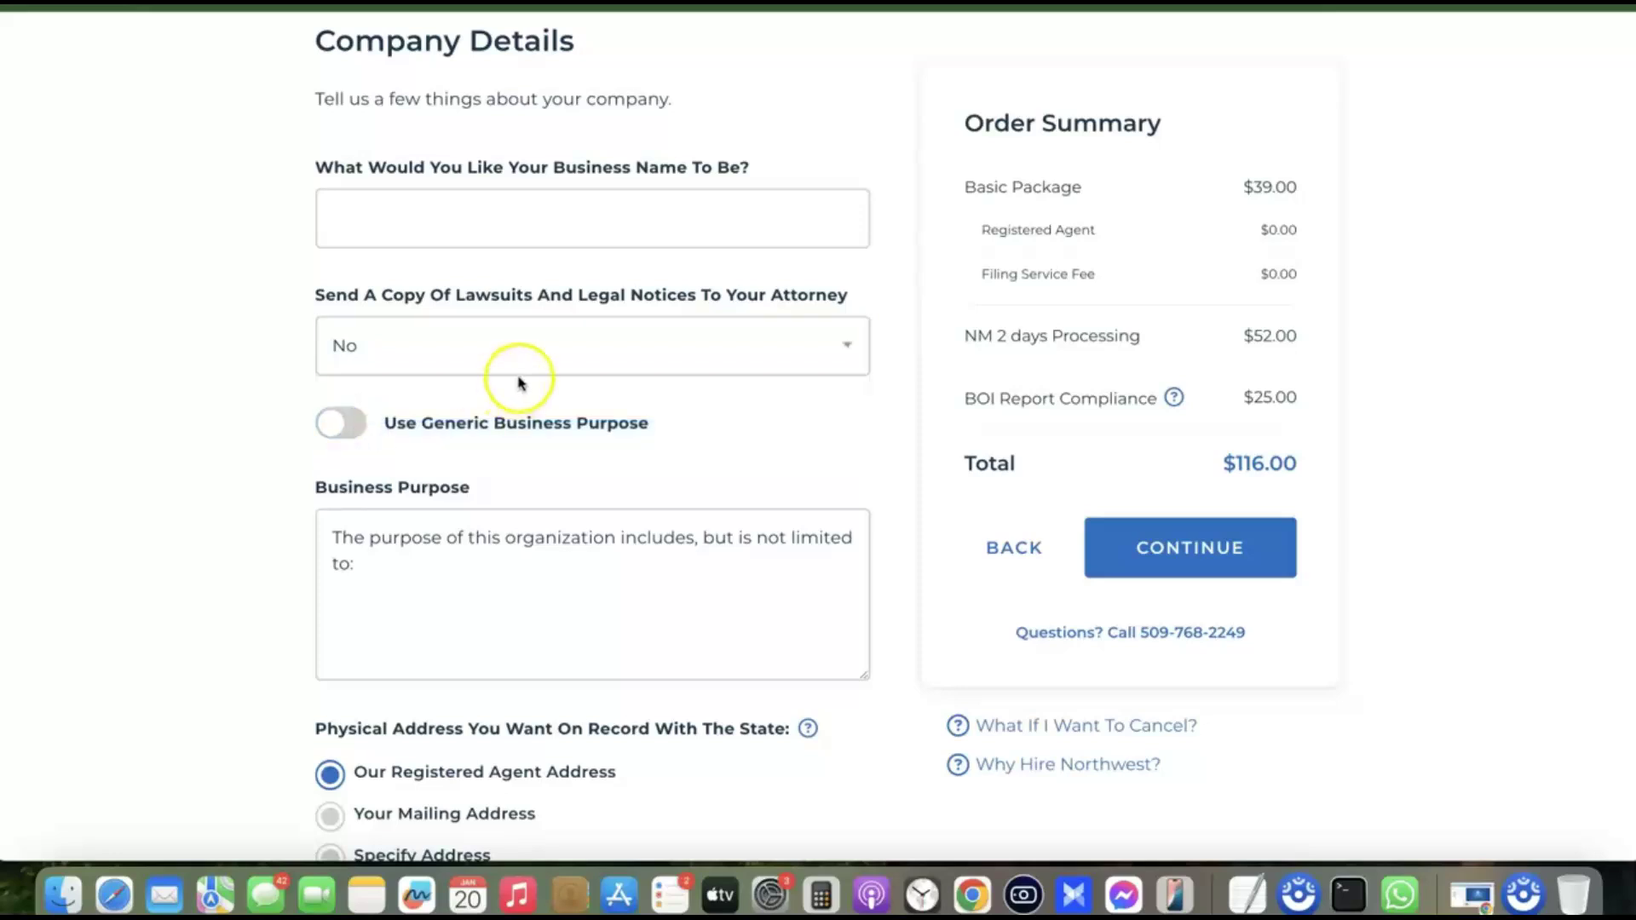
Step: Examine the business purpose field and the physical and mailing address options in the company details form
scroll(522, 382, "down", 2)
left_click(590, 543)
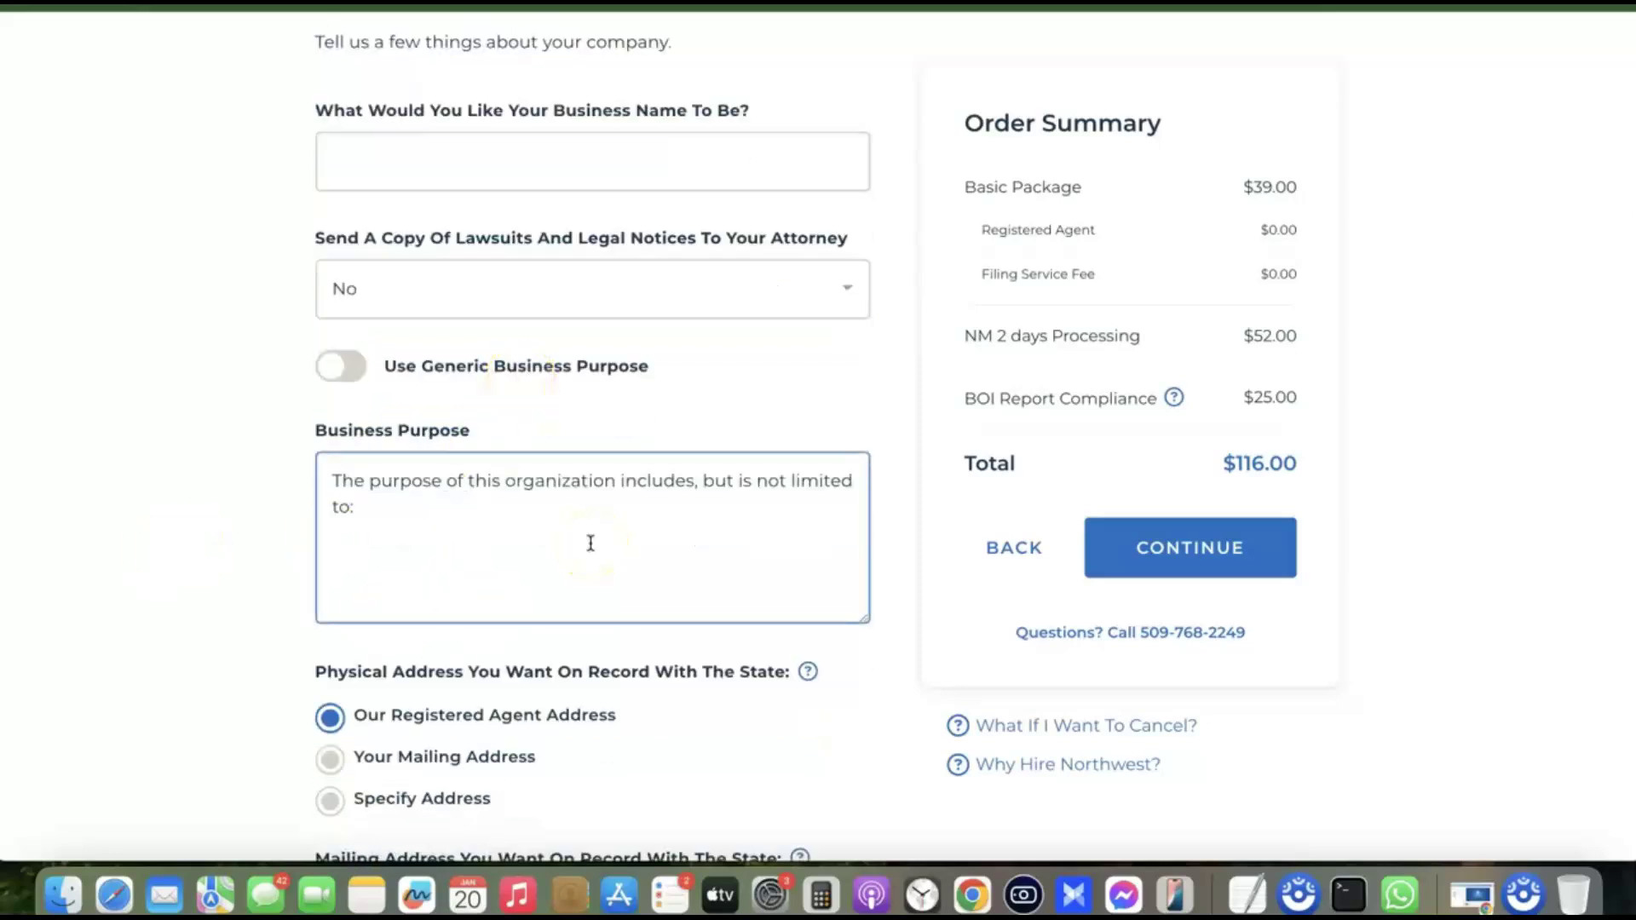
scroll(554, 532, "down", 5)
left_click(679, 412)
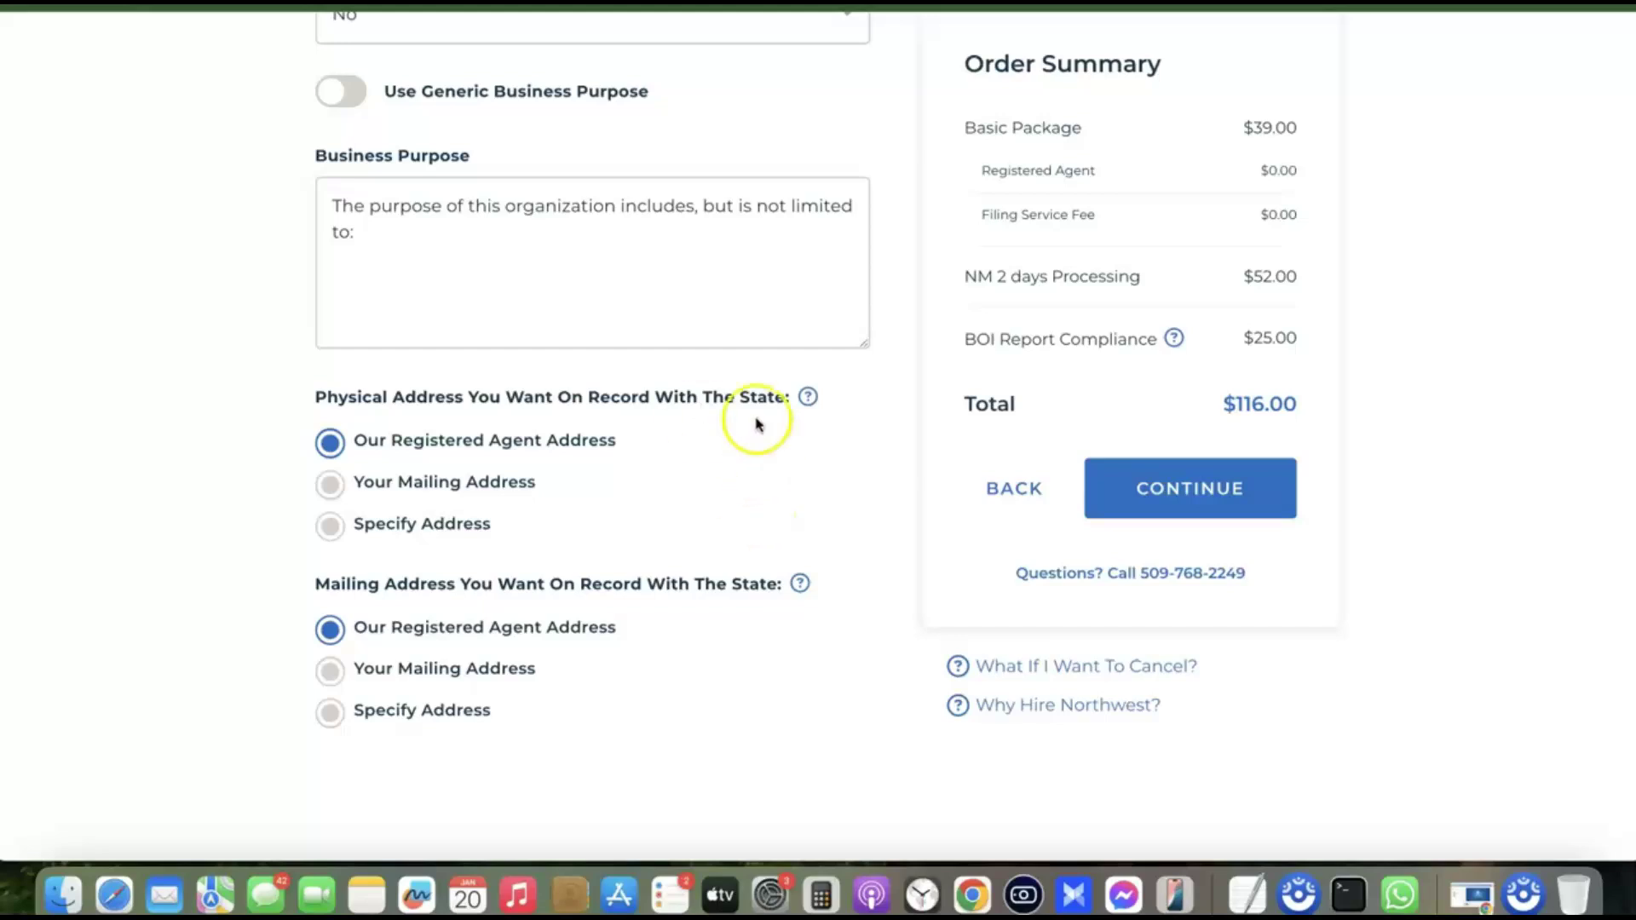
scroll(757, 422, "up", 5)
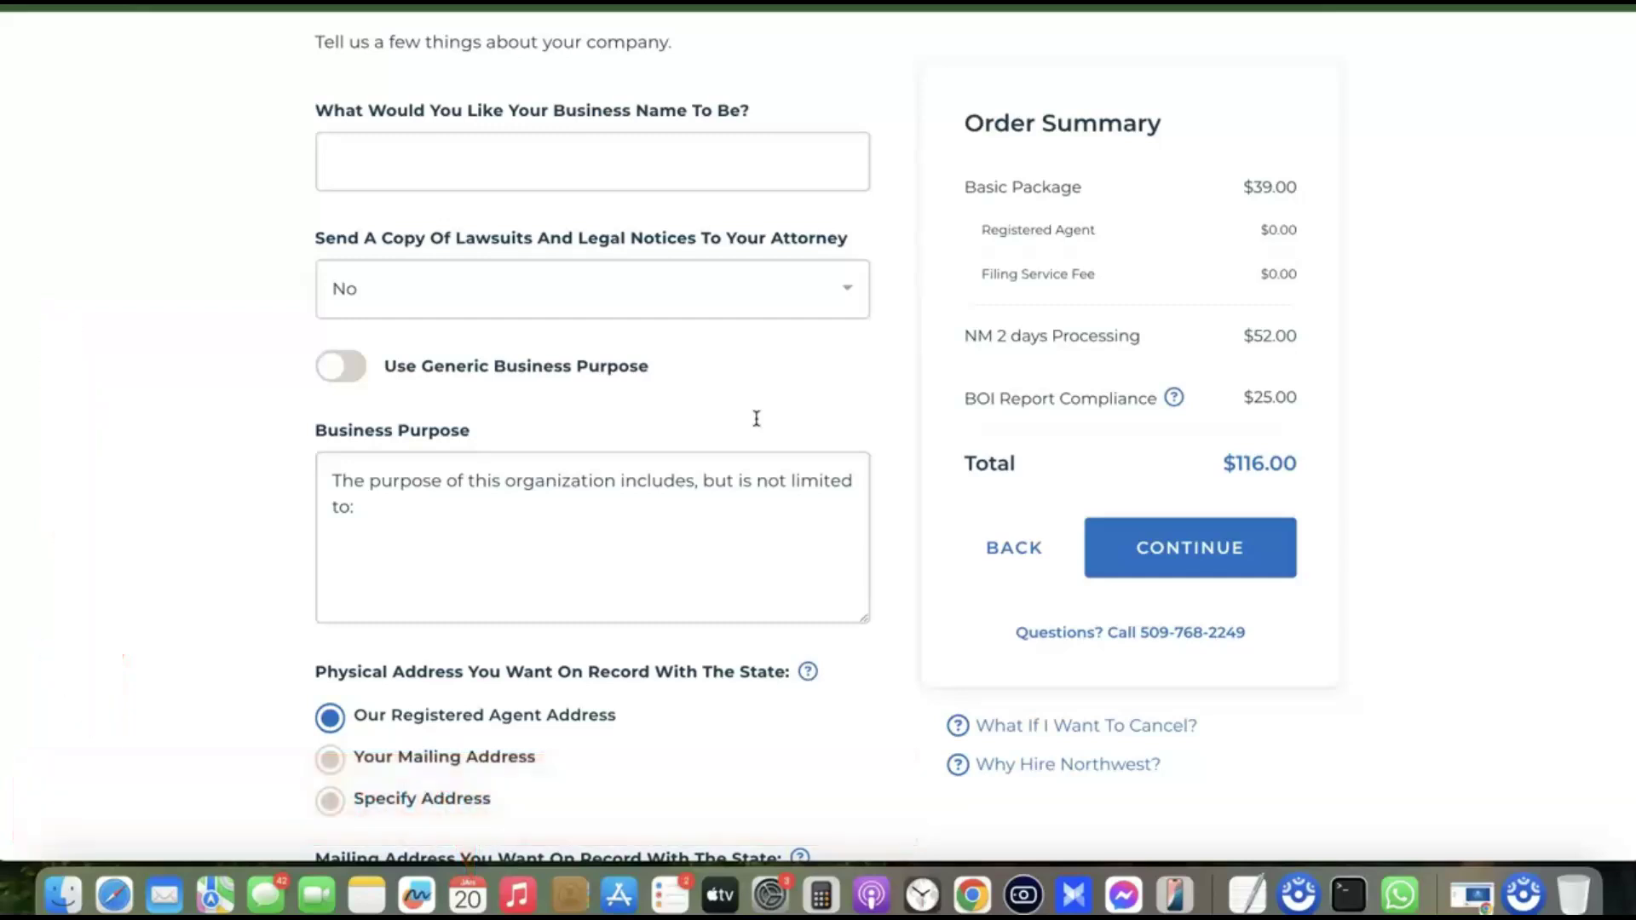
scroll(881, 387, "up", 6)
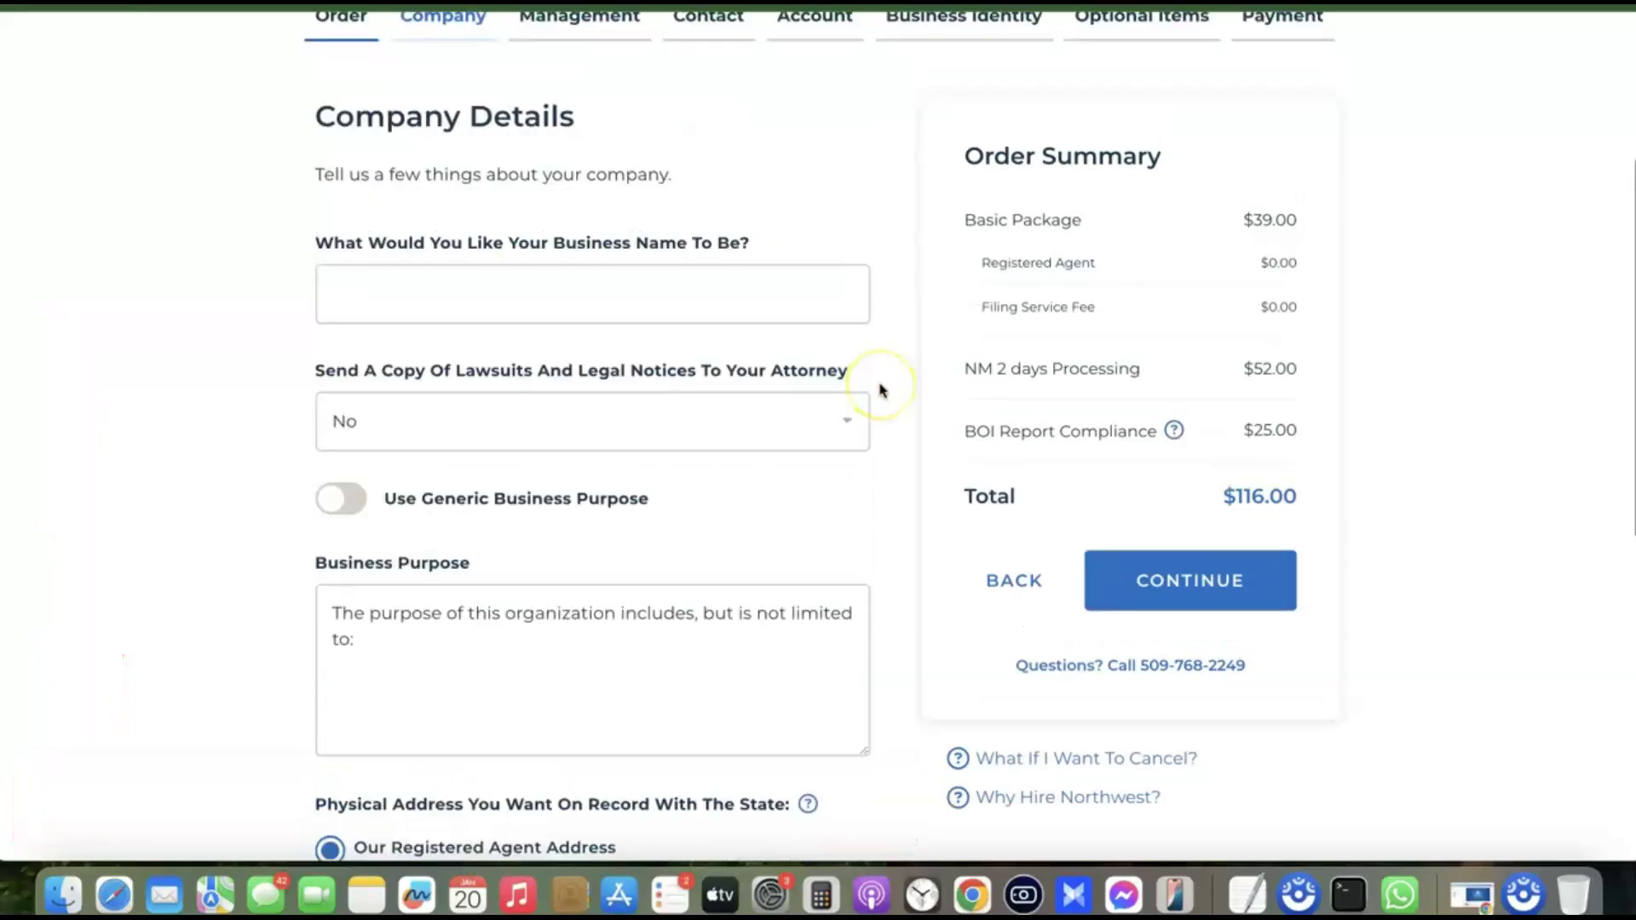